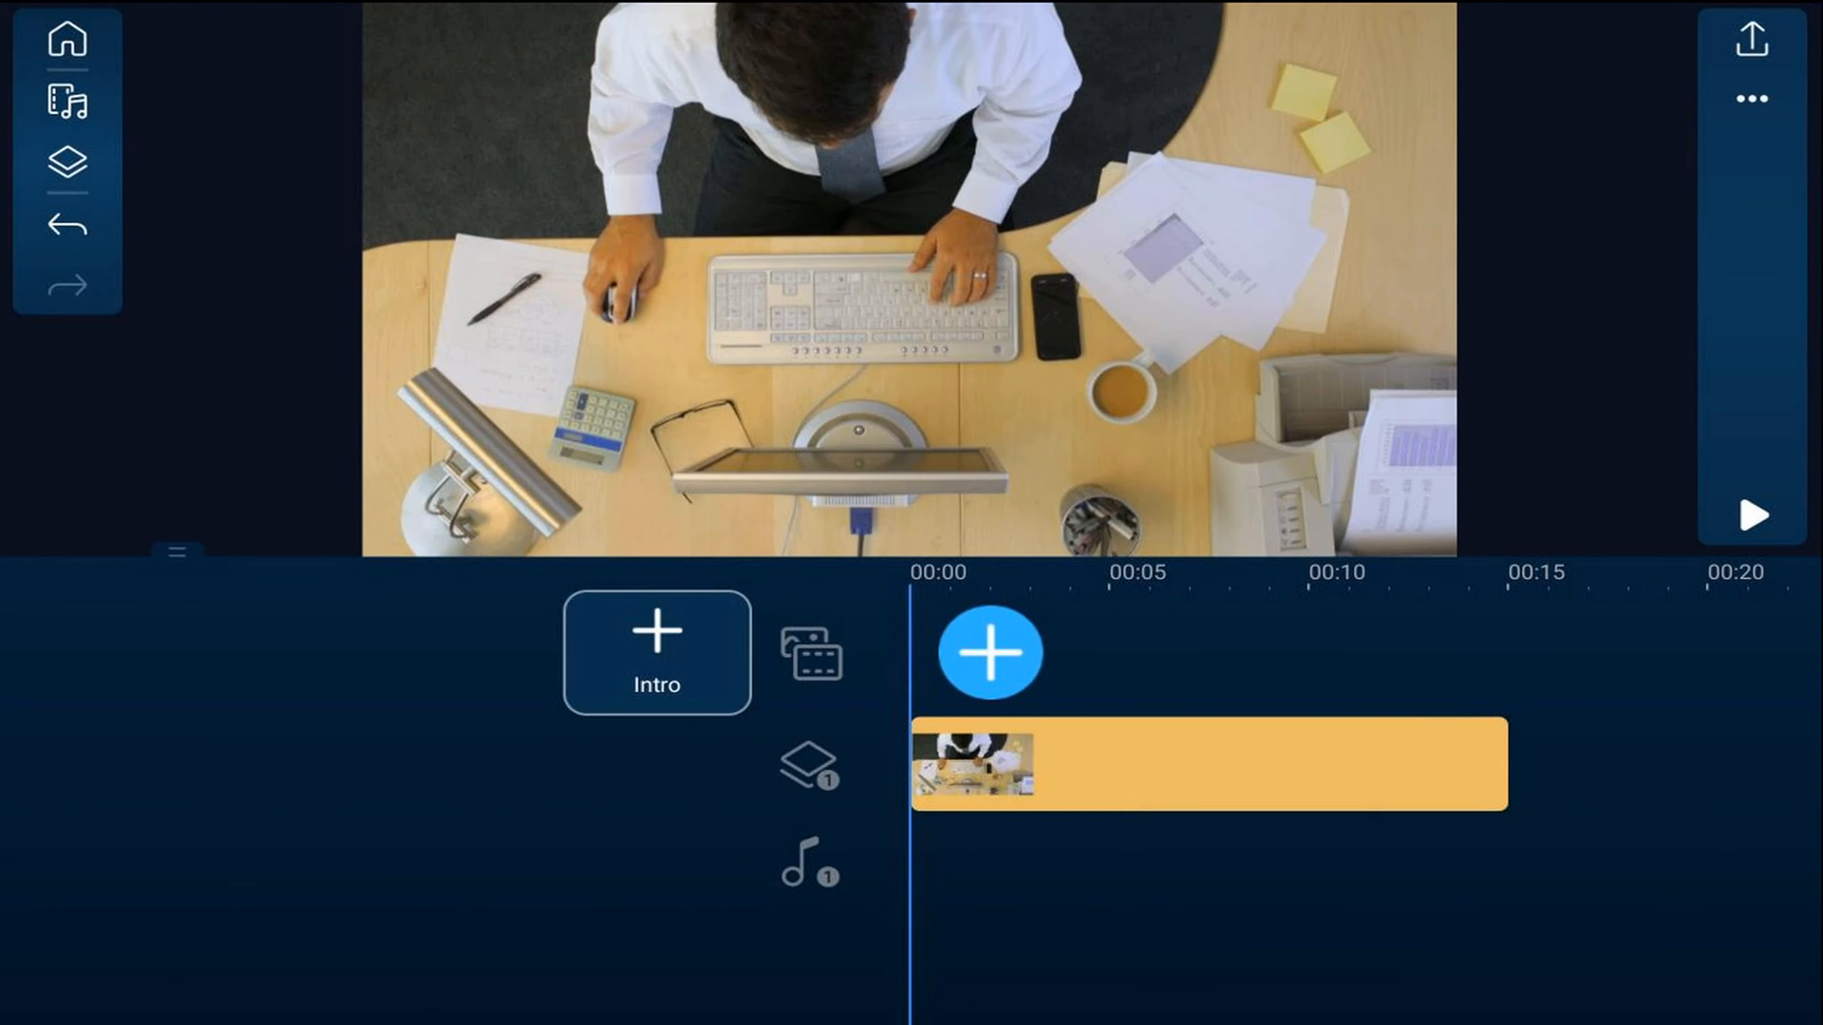
Preview the project once to check the overlay clip before editing
click(1752, 518)
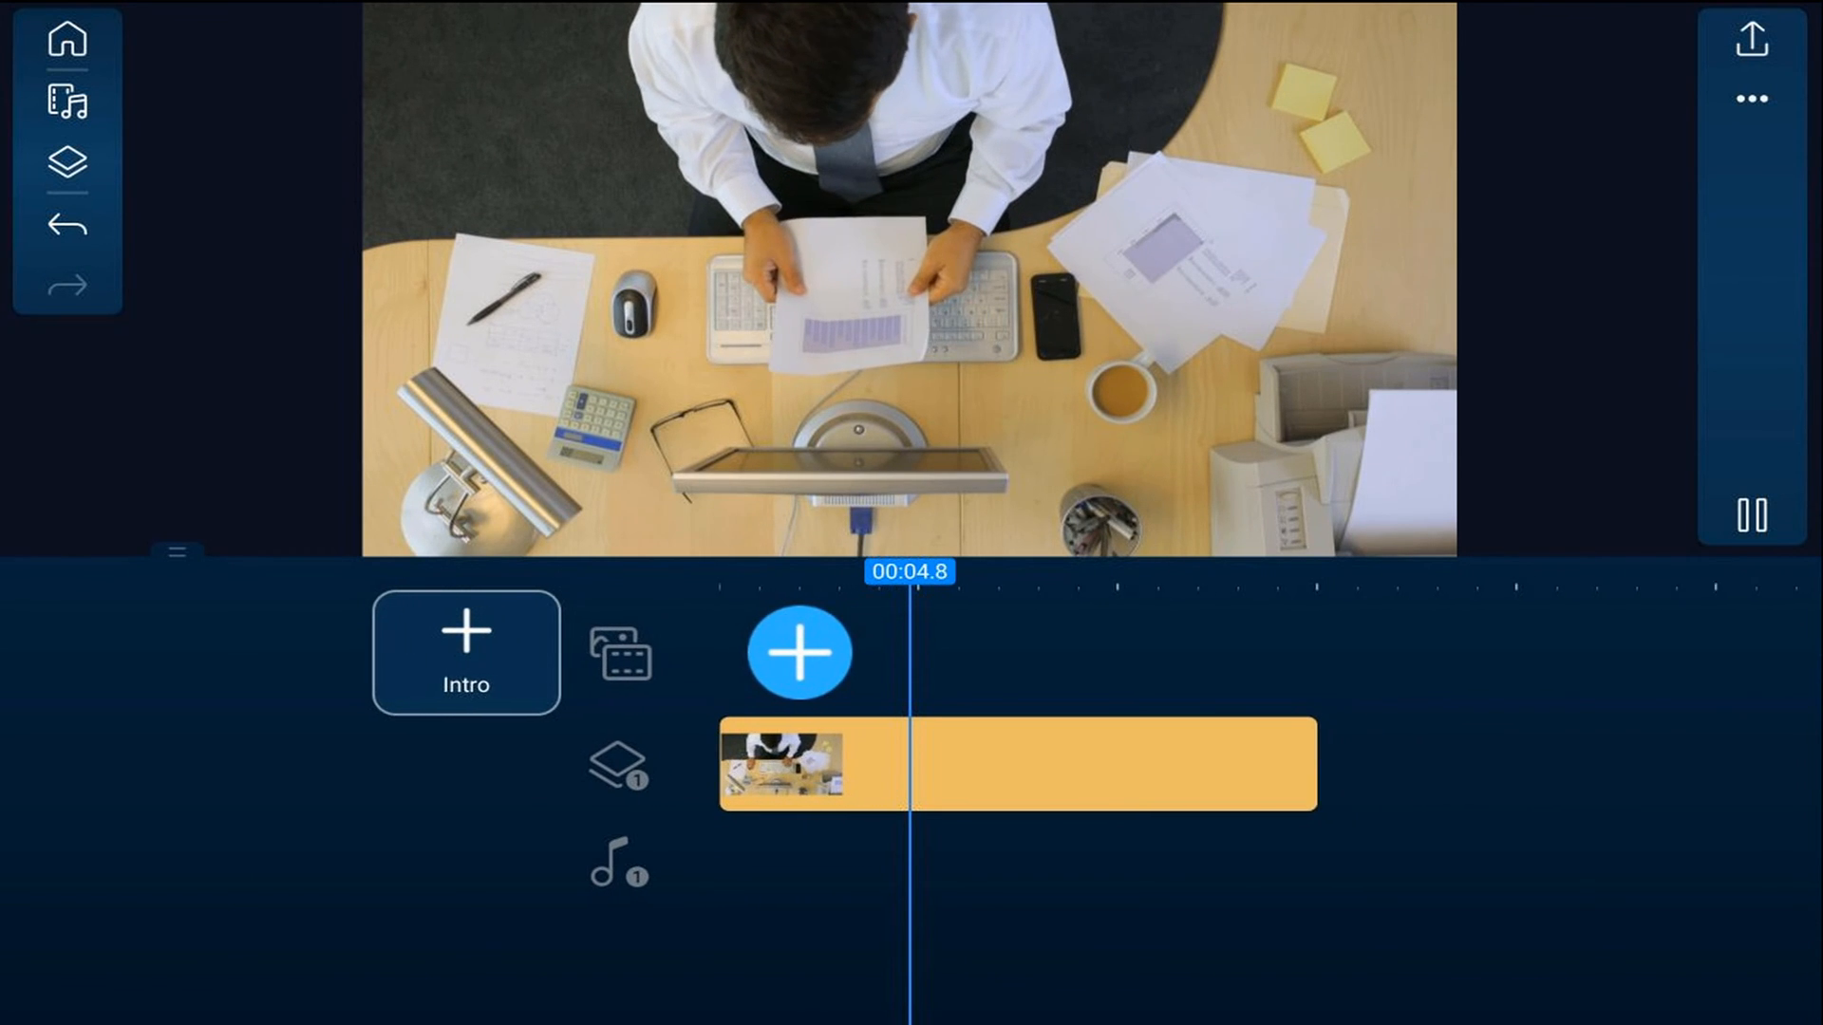
click(1752, 515)
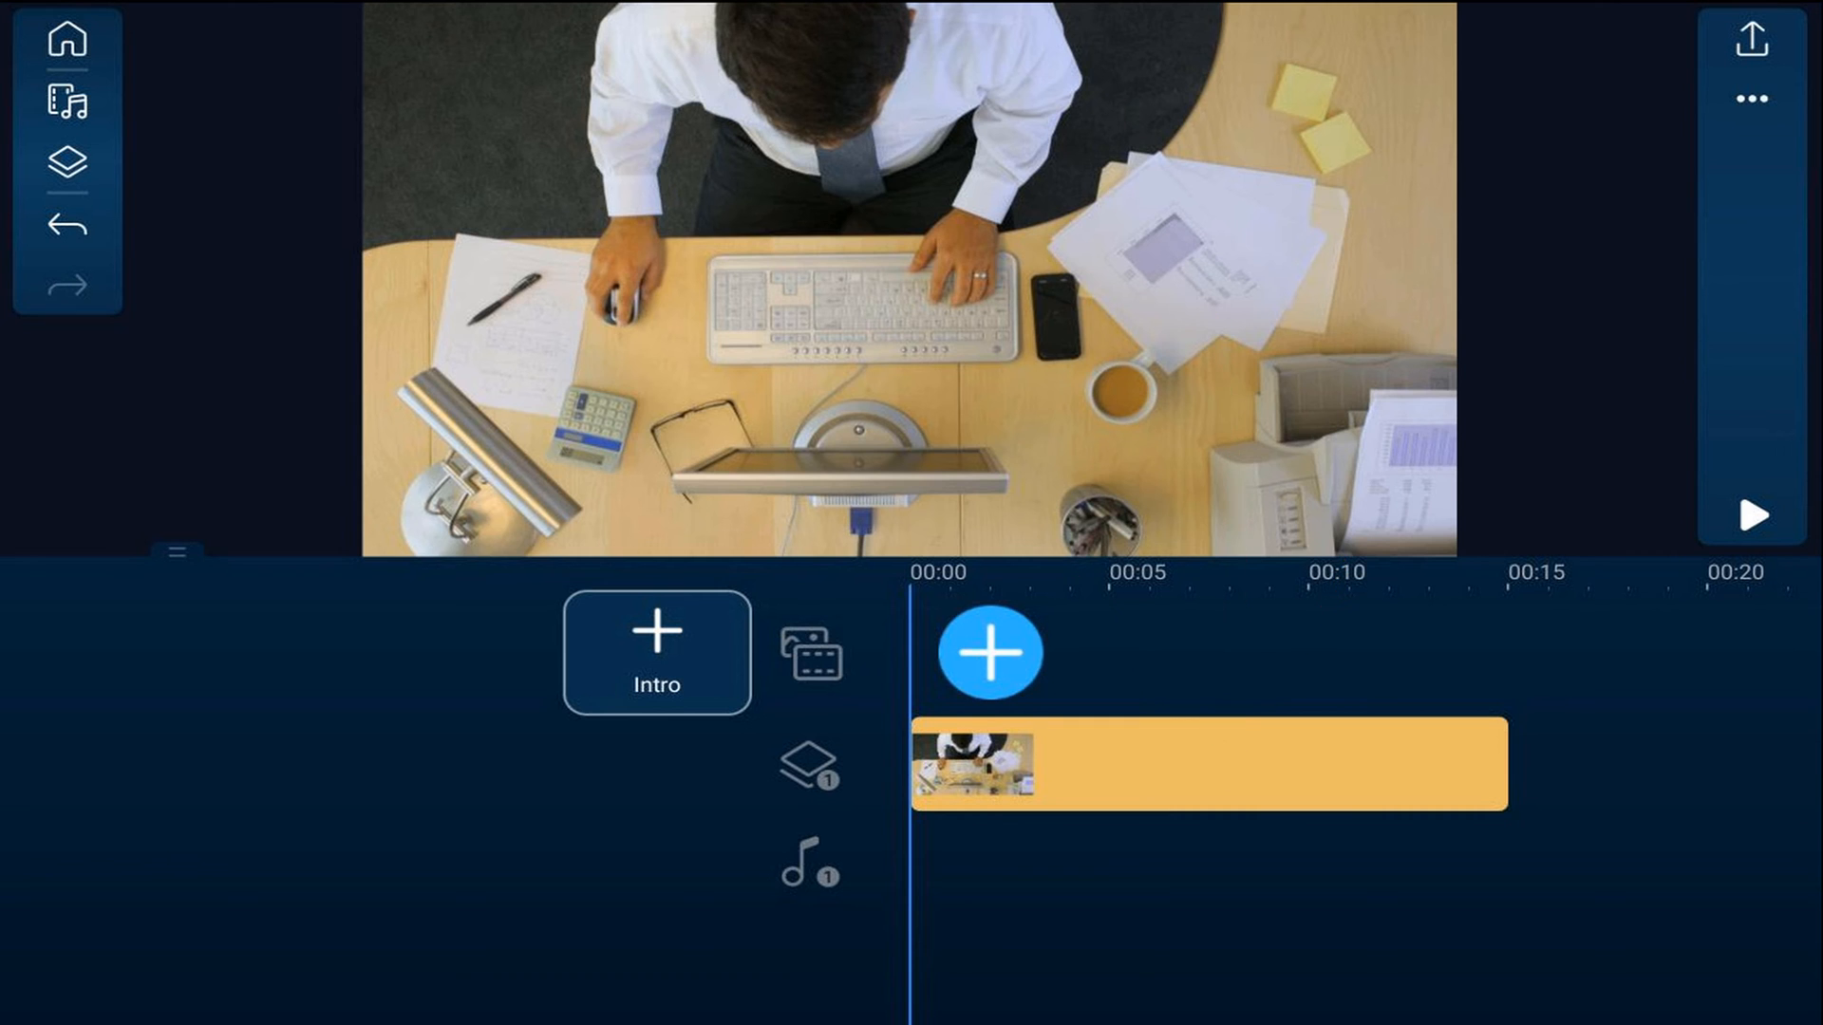
Add transform keyframes at the clip start and about 2 seconds at position 0.500/0.500, scale 1.000
click(1212, 764)
drag(1677, 959, 1187, 970)
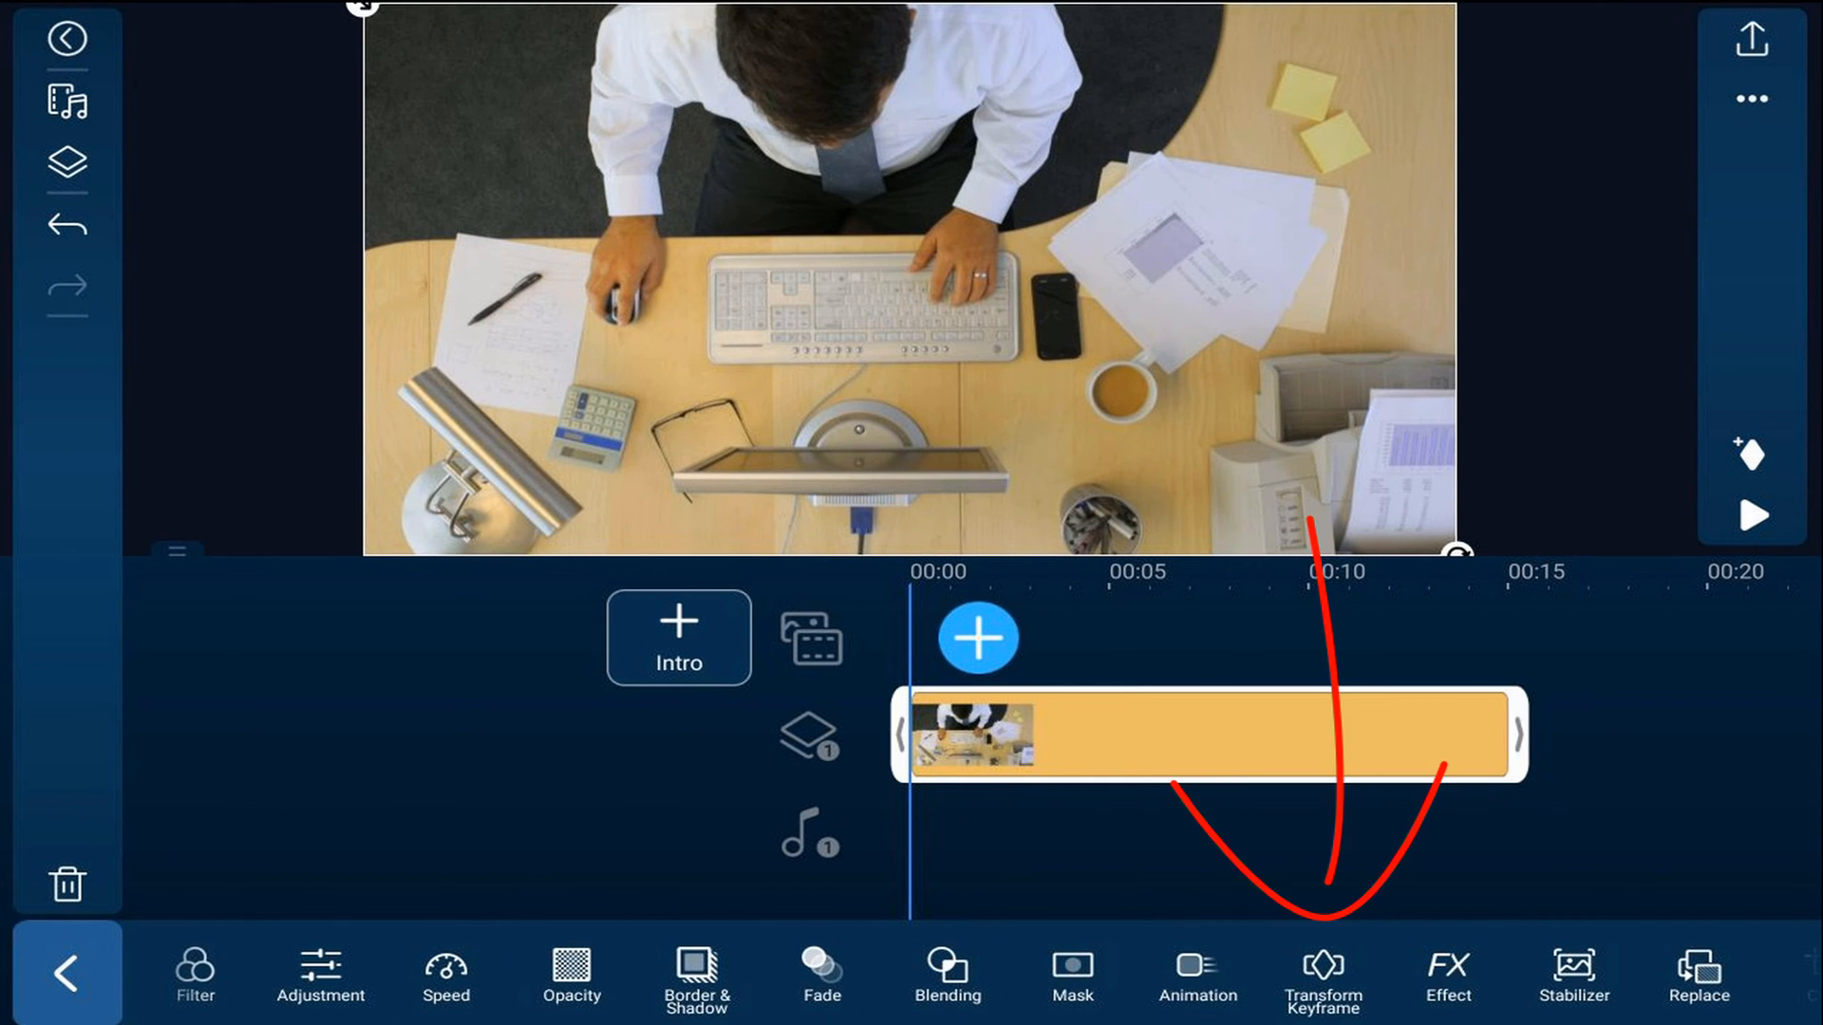
click(1324, 976)
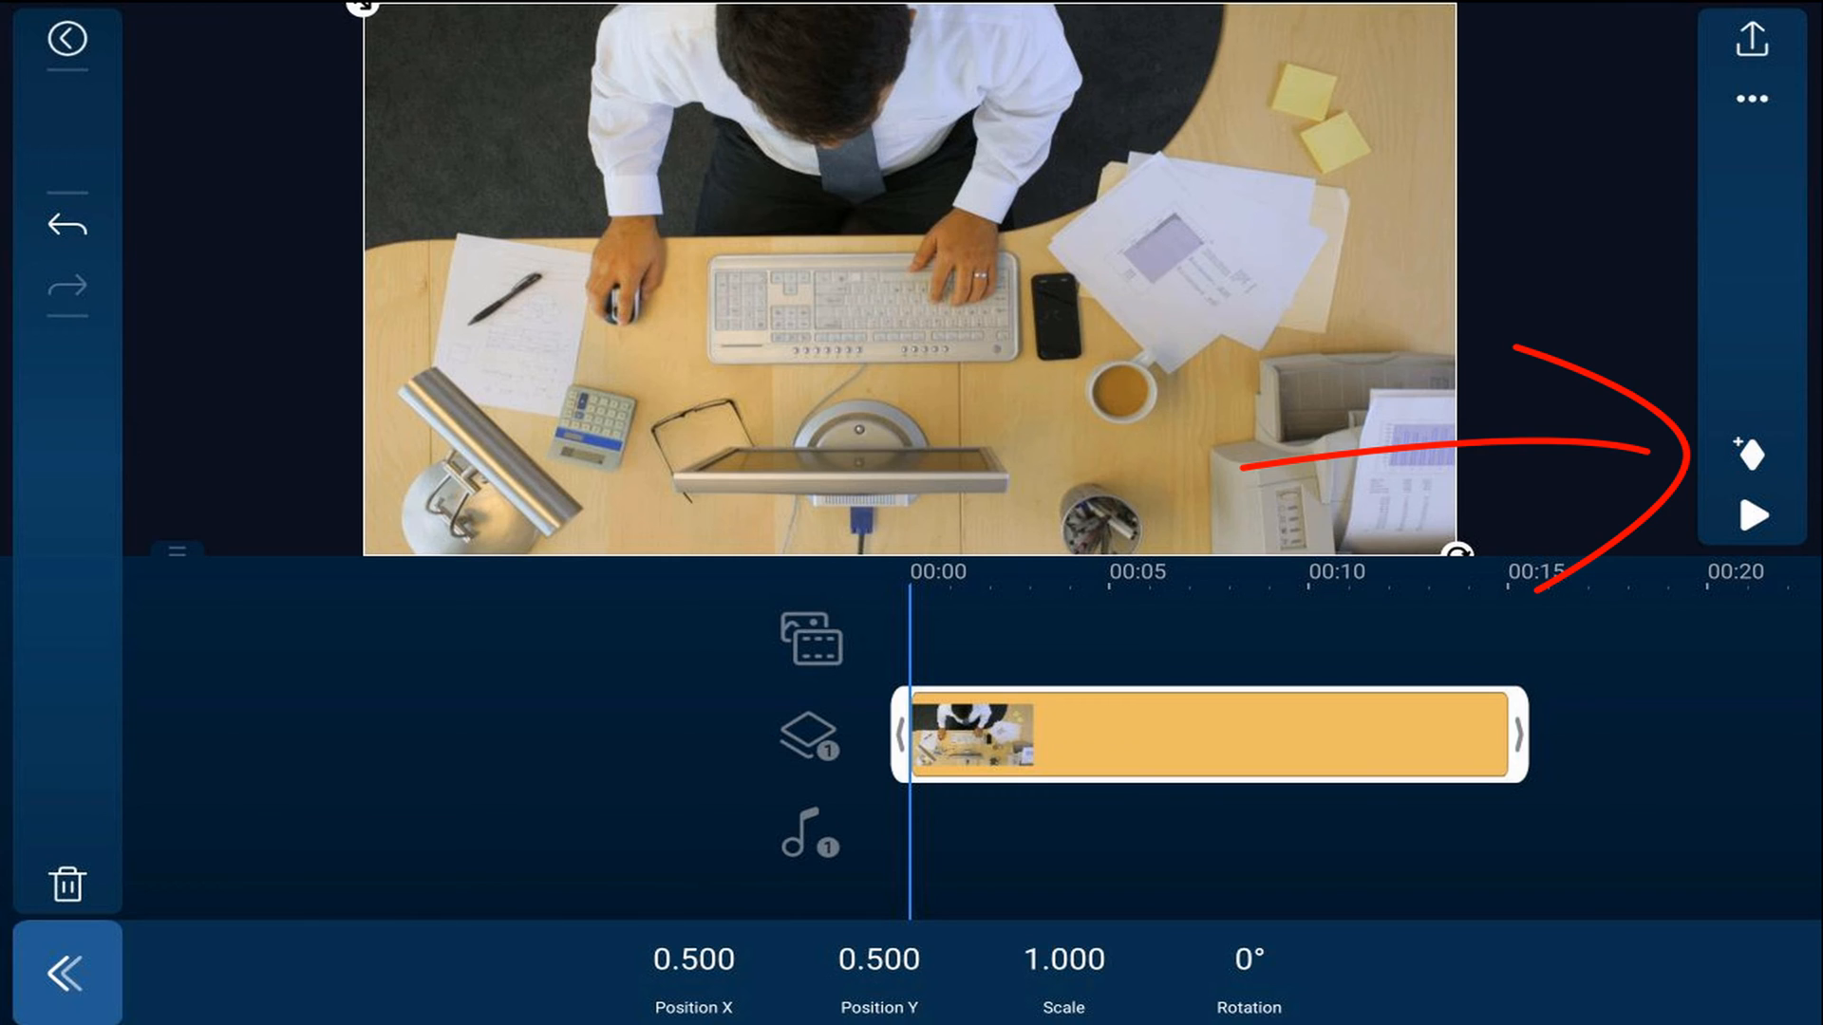
click(1750, 455)
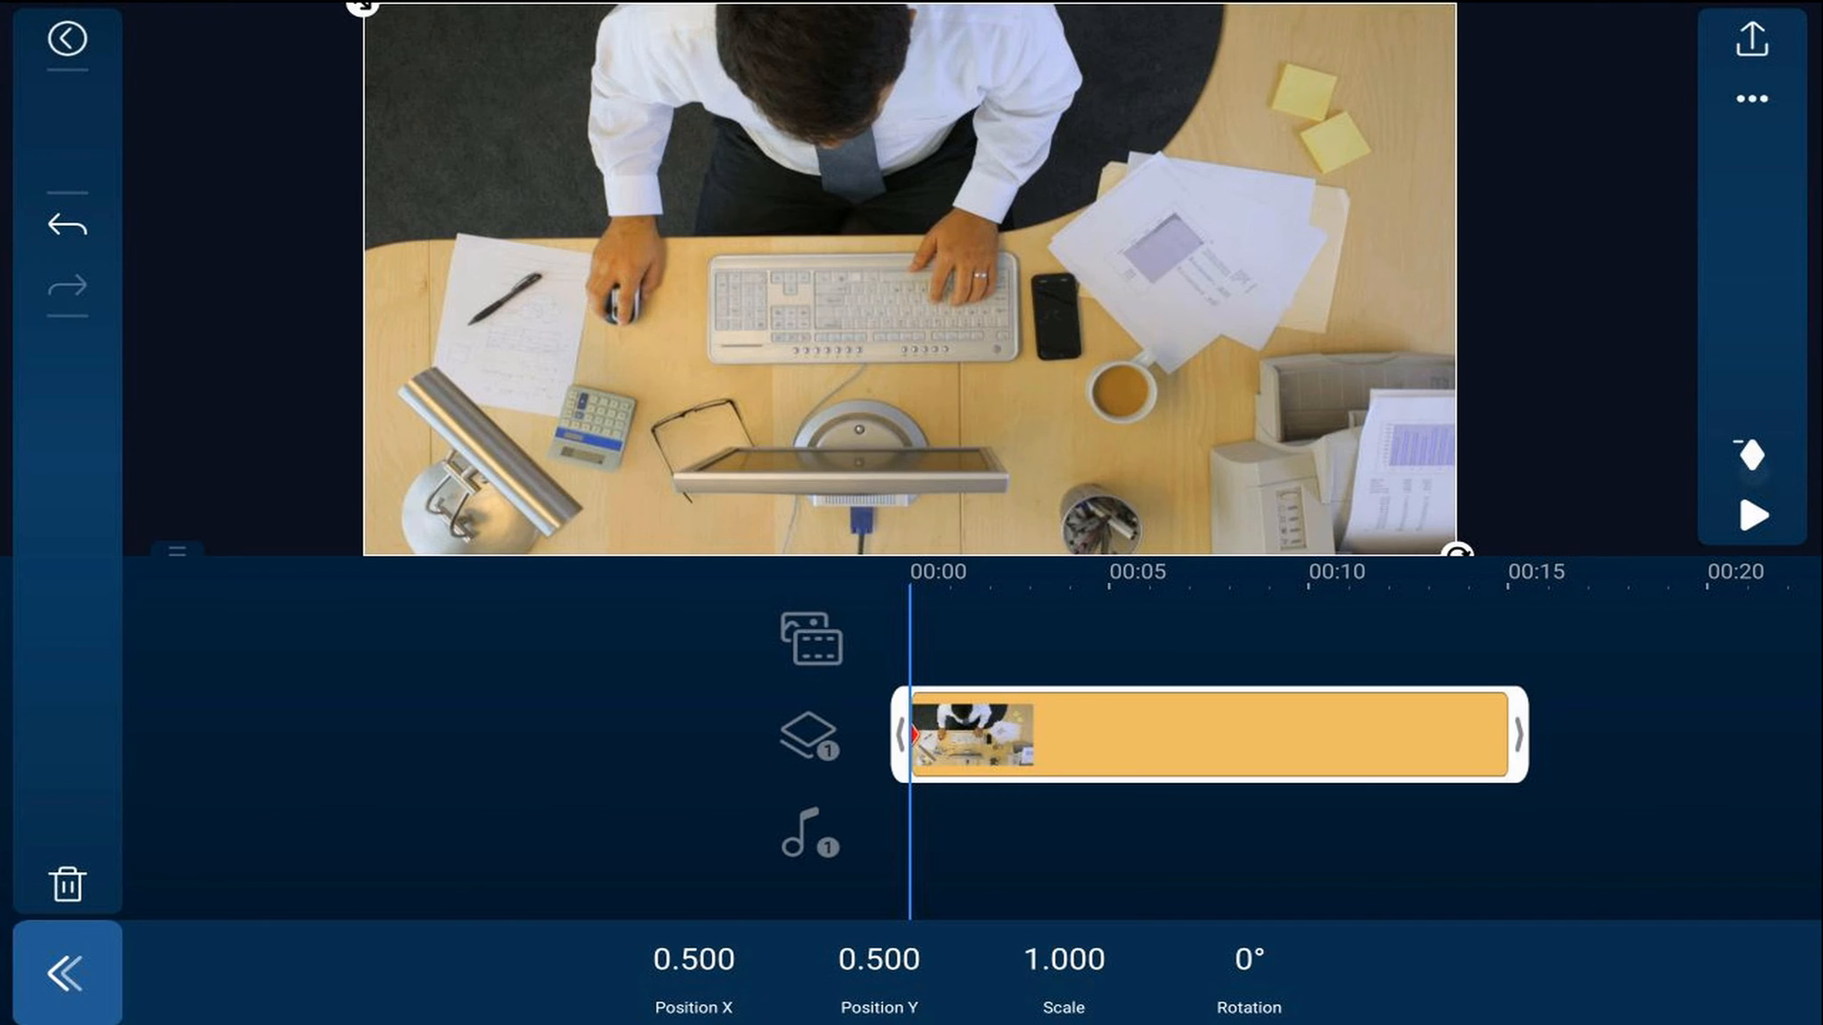
drag(1616, 843, 1489, 867)
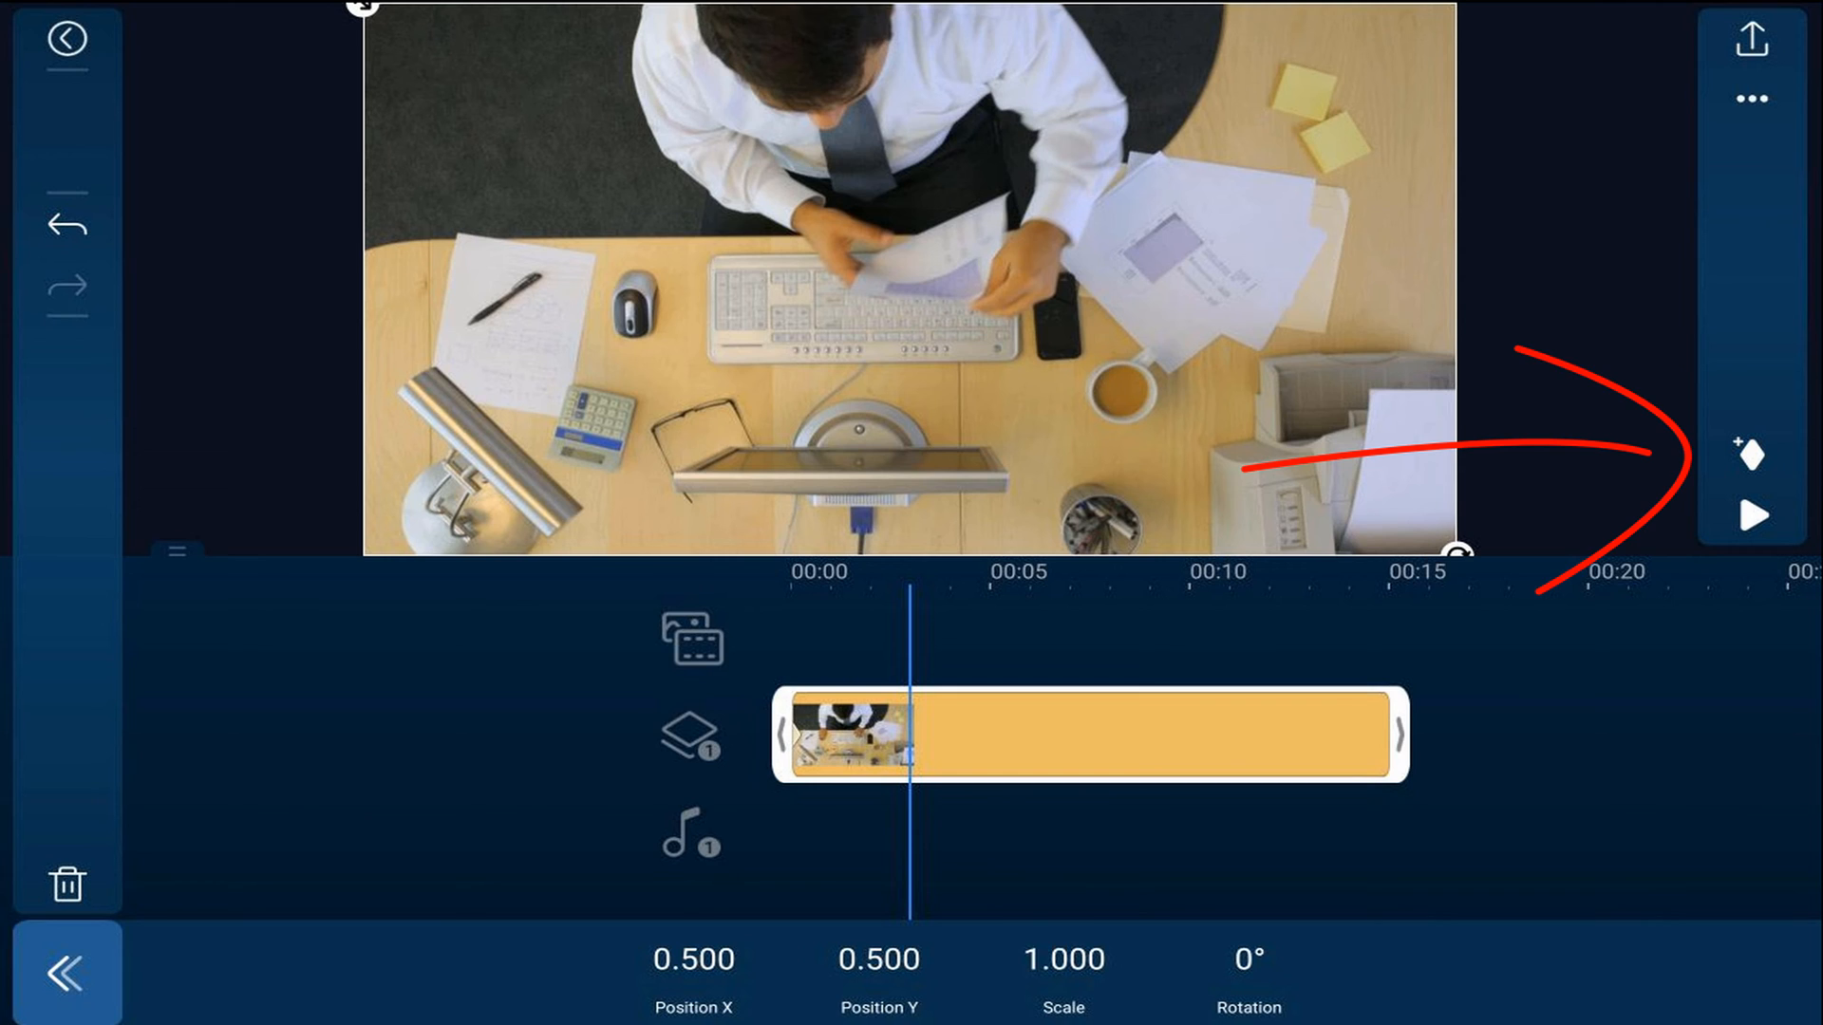
click(1749, 460)
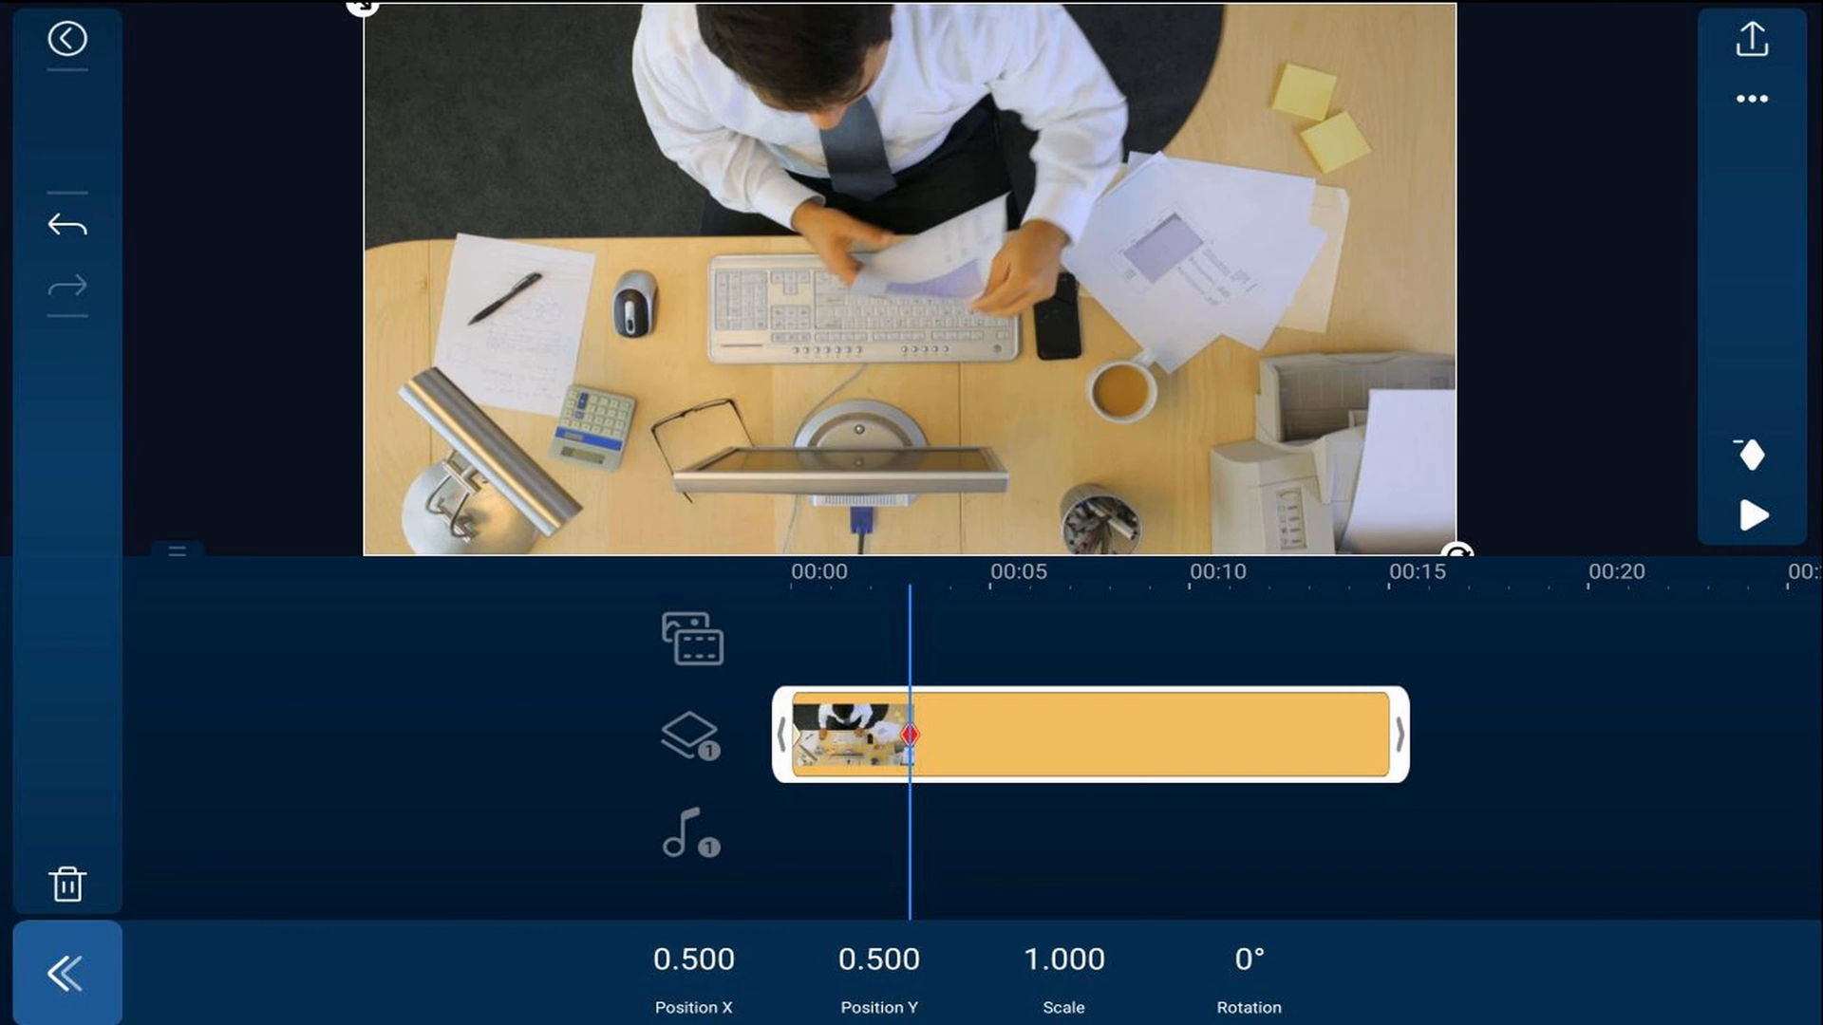
drag(1595, 813, 1506, 826)
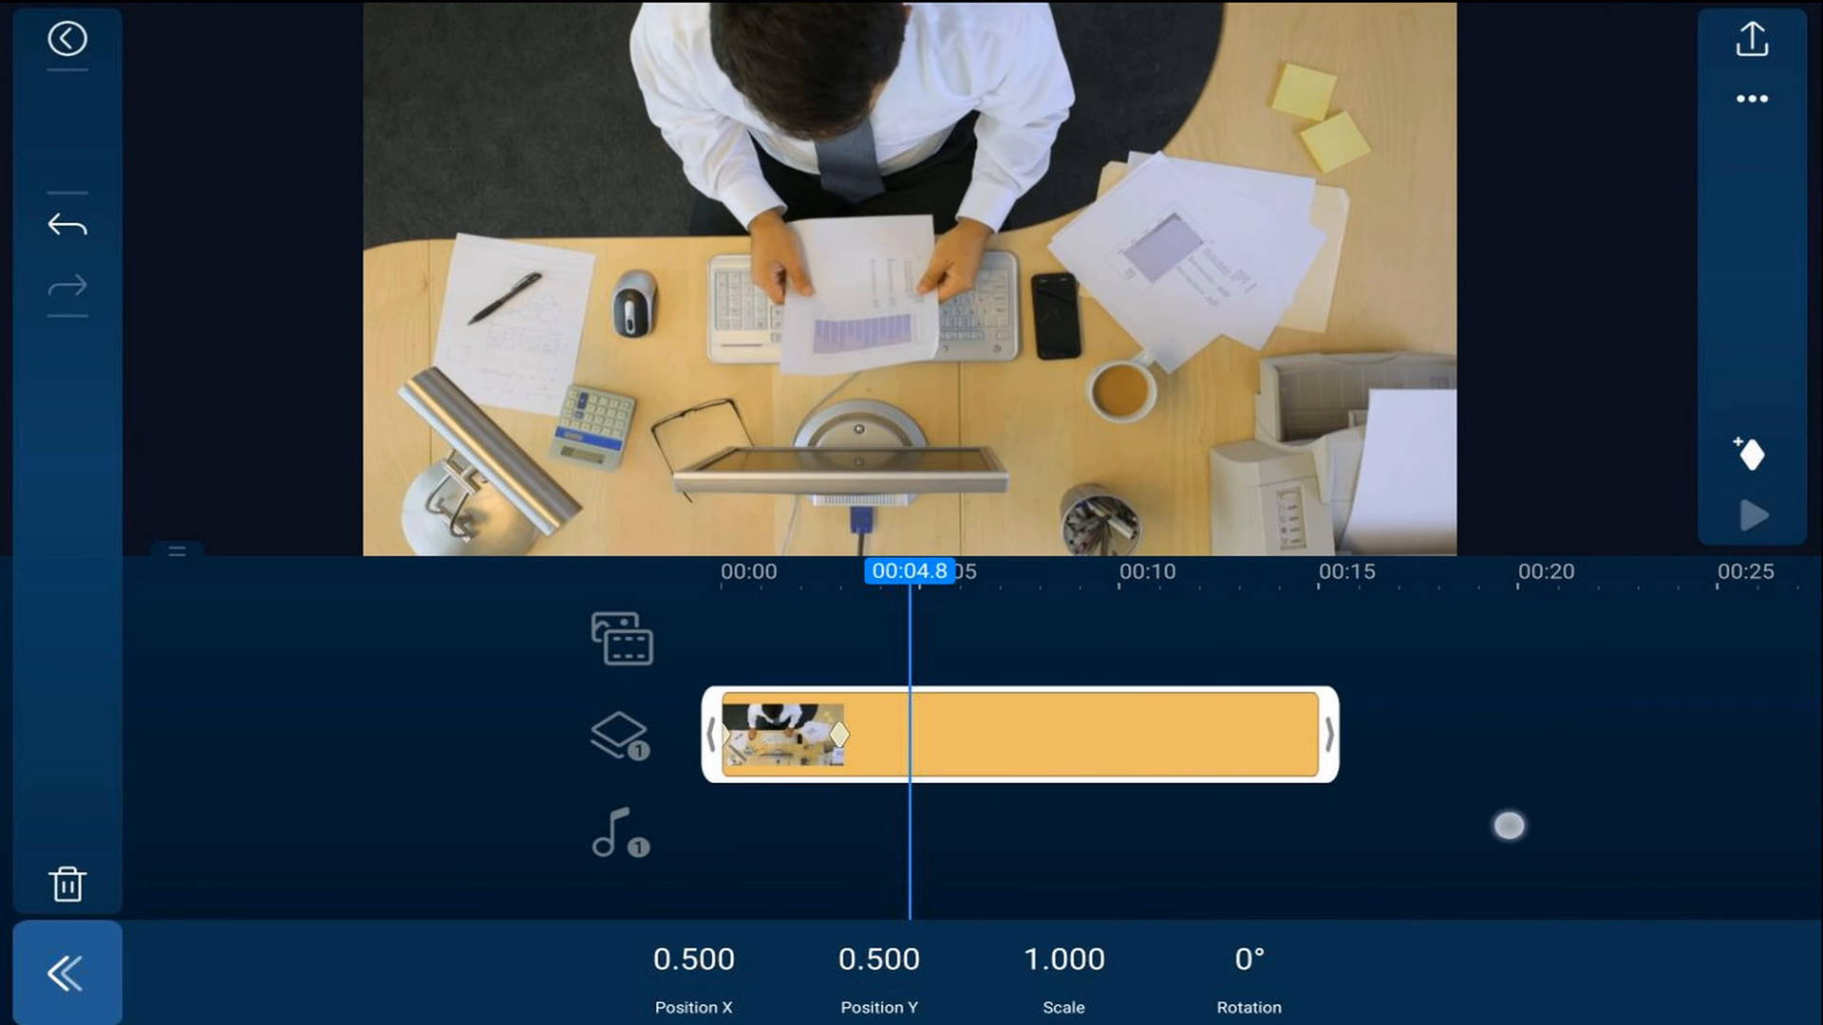
Move to about 5 seconds and begin changing the overlay's scale
drag(1506, 827, 1496, 827)
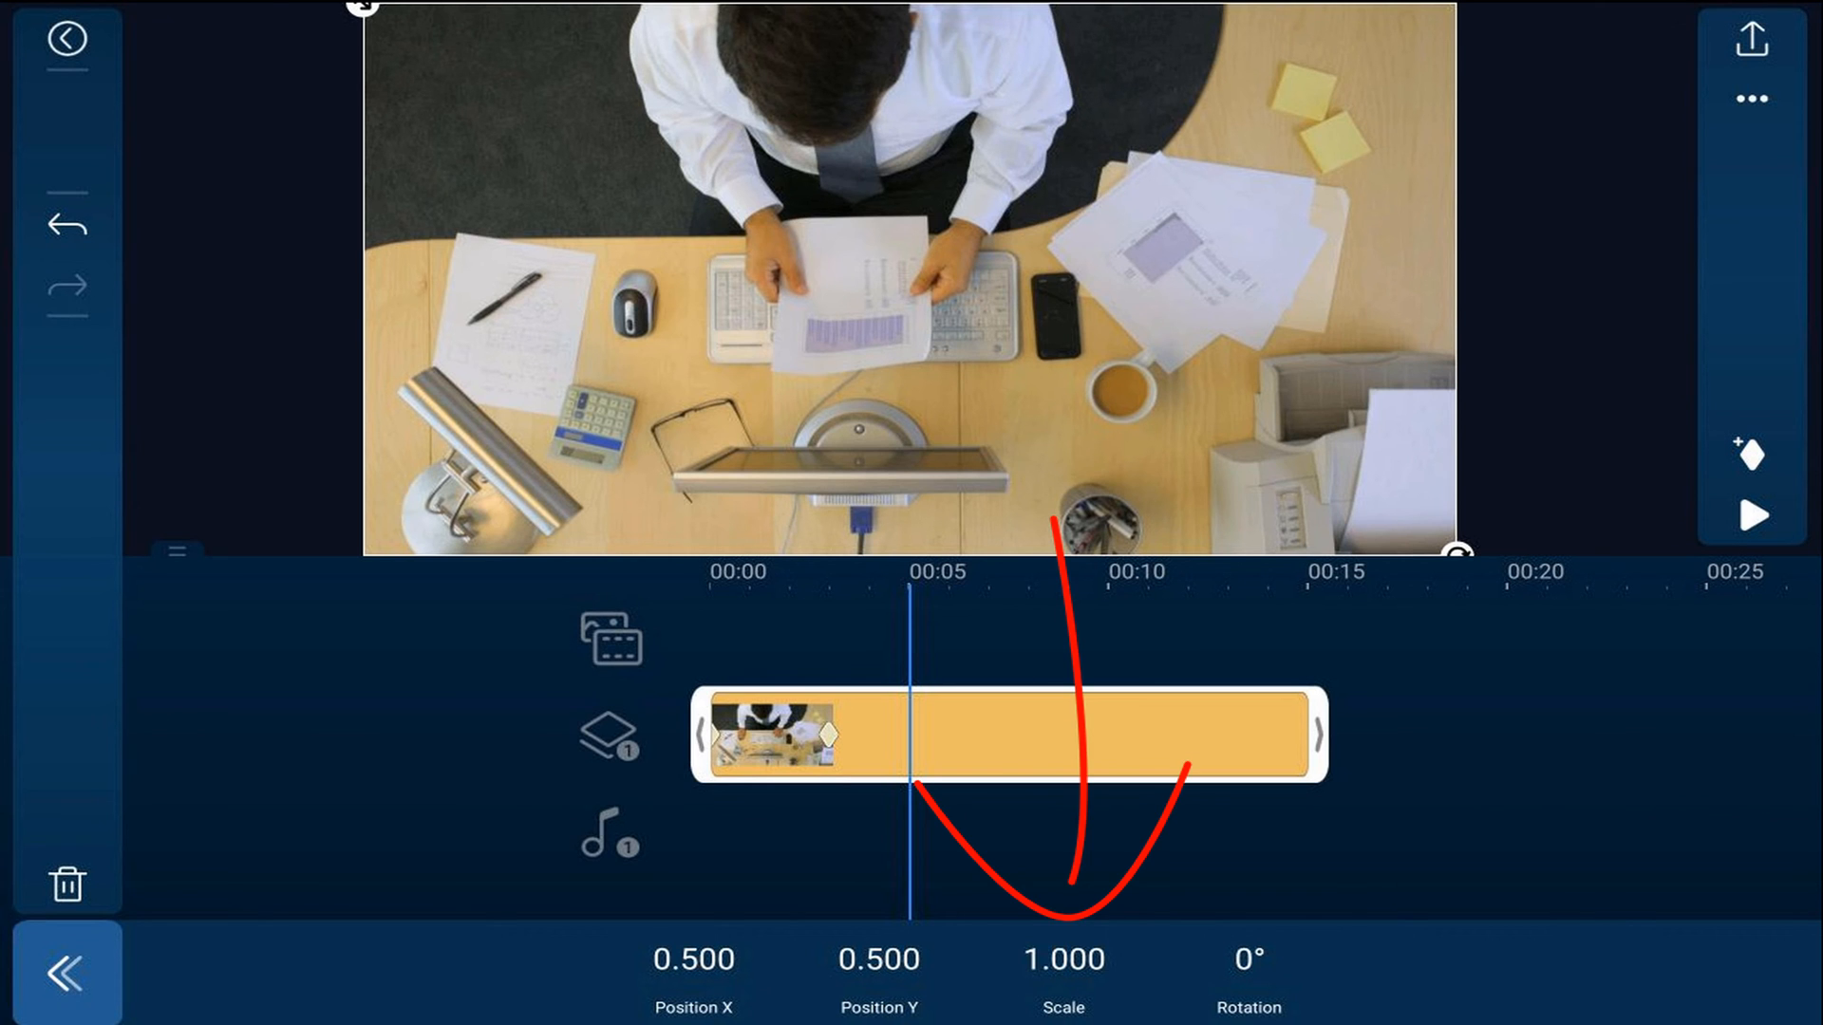
click(1066, 960)
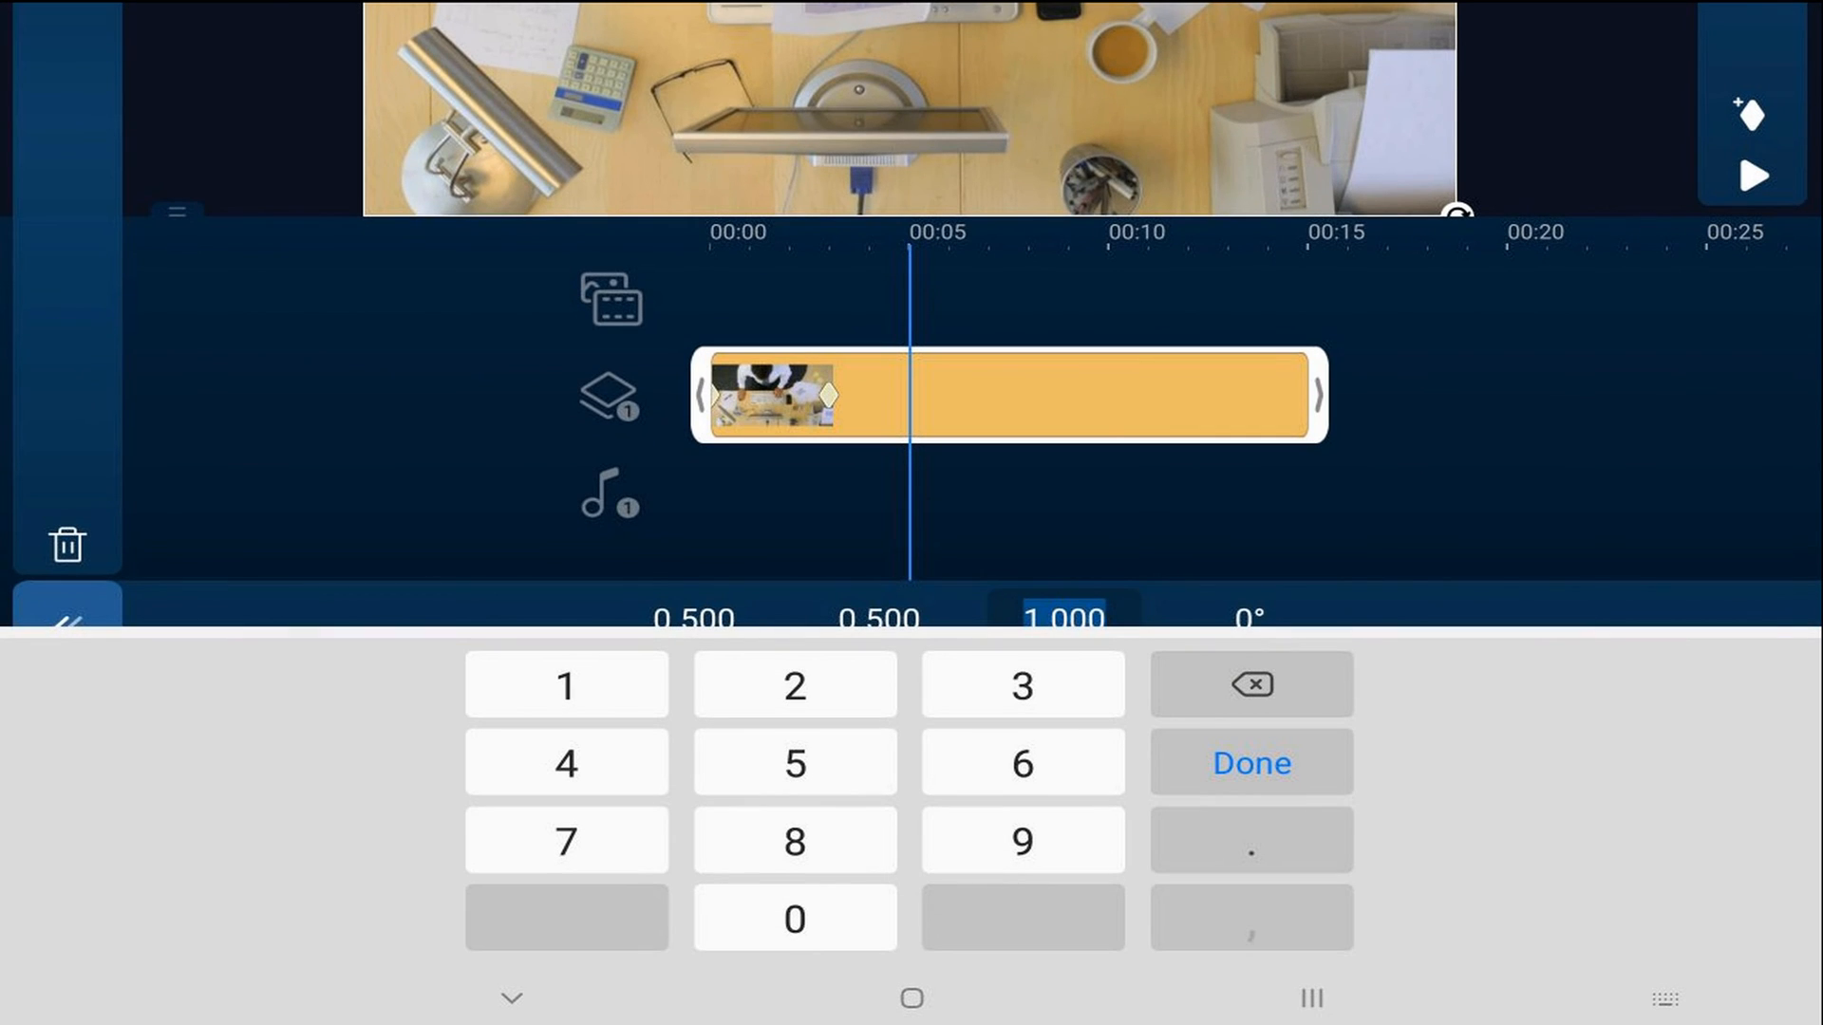
Set scale 3.000 at 5 seconds and pan the zoomed frame onto the paperwork (0.628/0.424)
click(1023, 685)
text(3)
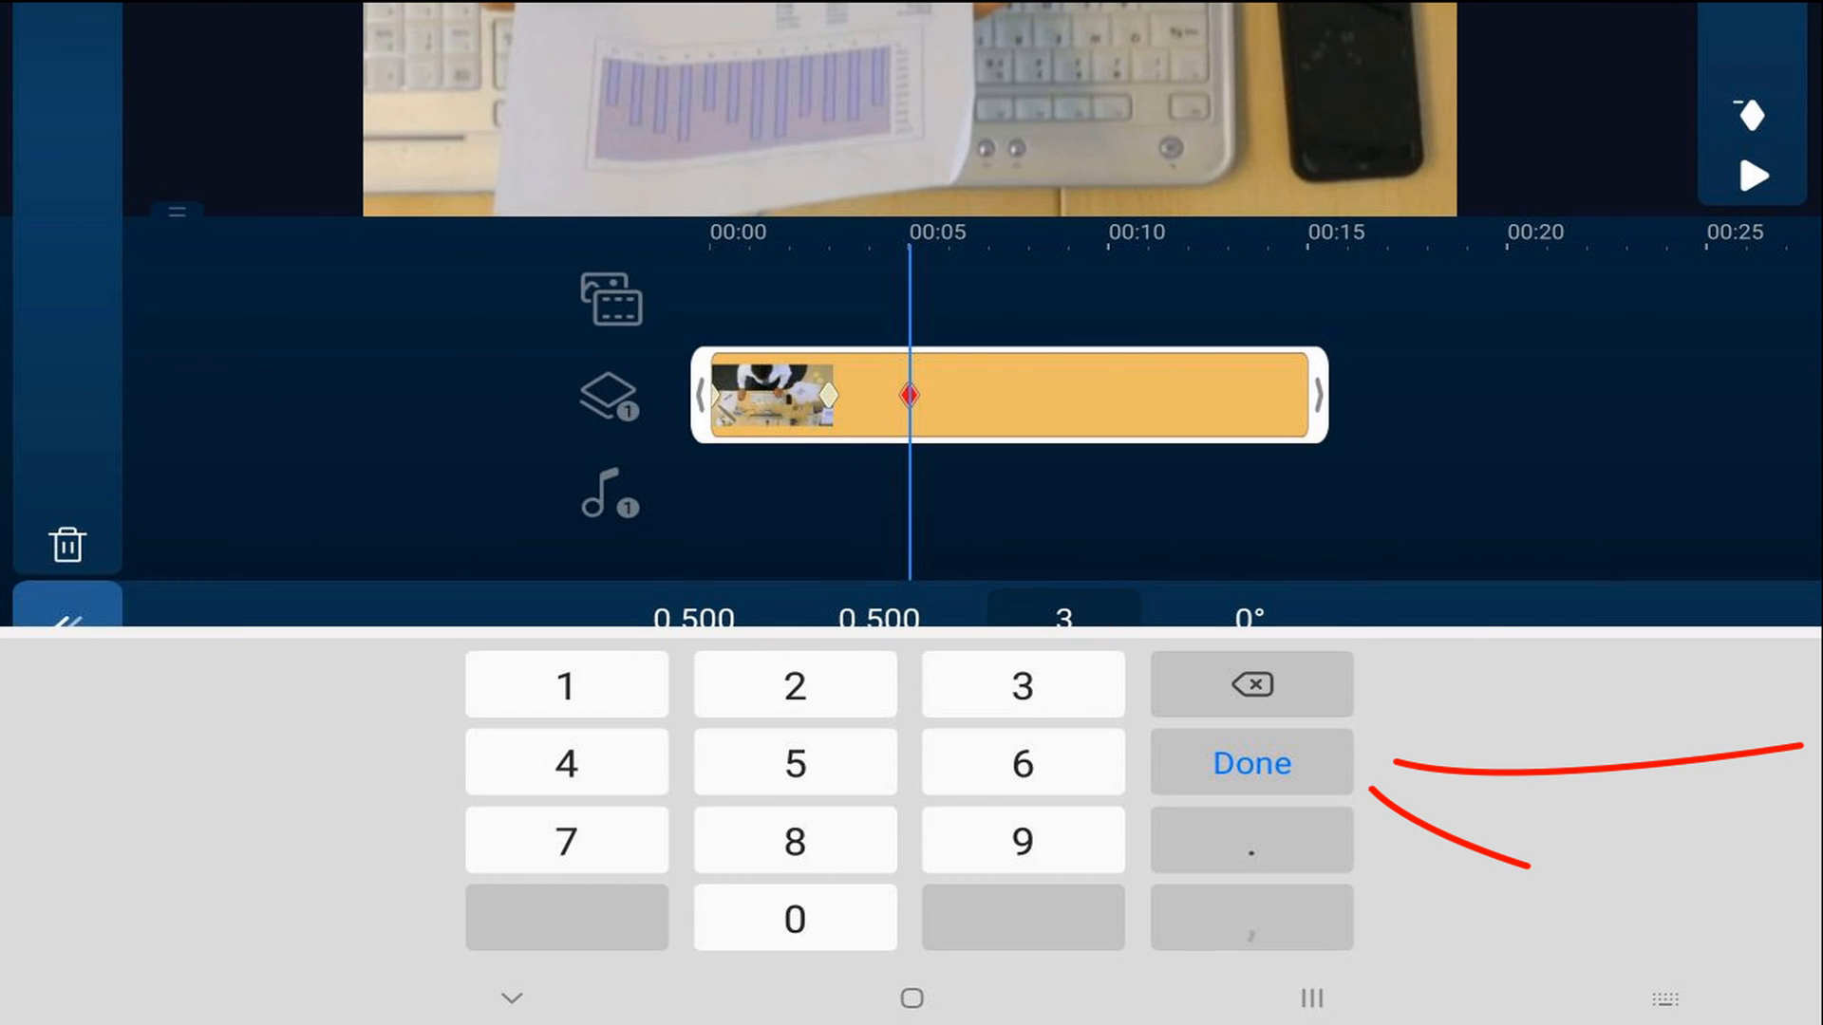
click(1252, 764)
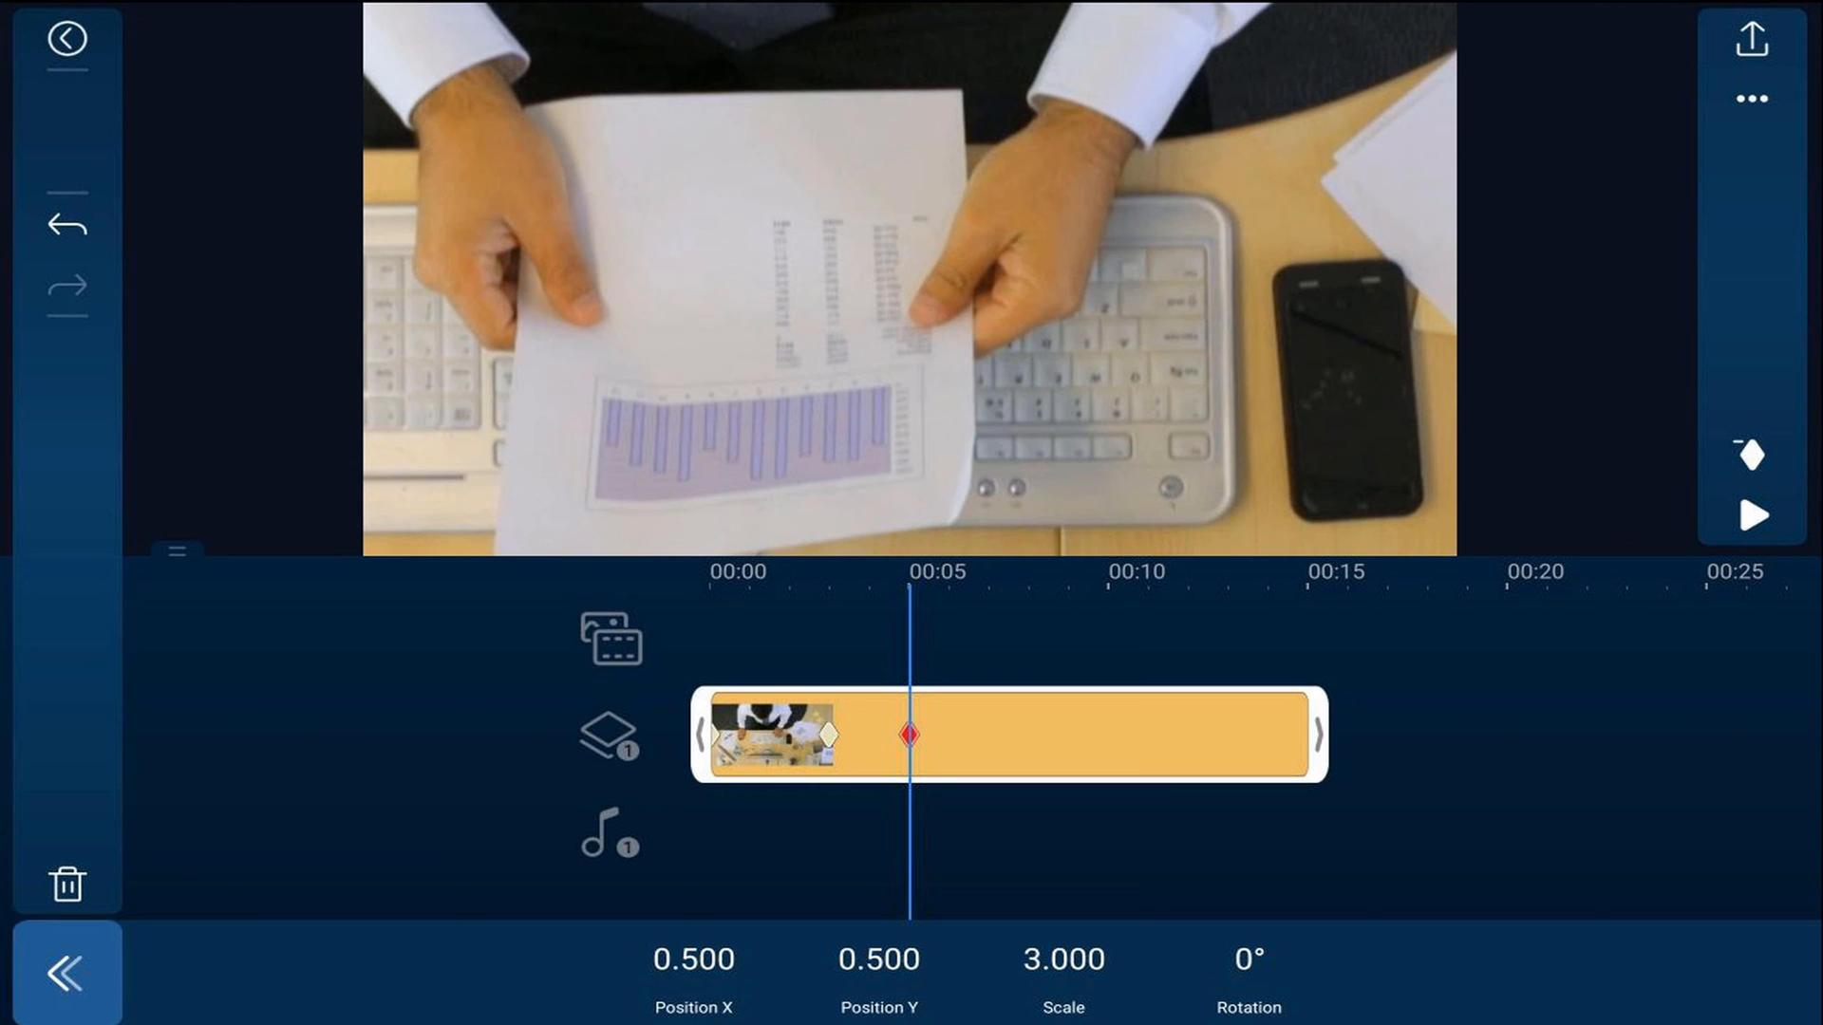
mouse_move(1144, 355)
mouse_down()
mouse_move(1123, 391)
mouse_move(1167, 383)
mouse_up()
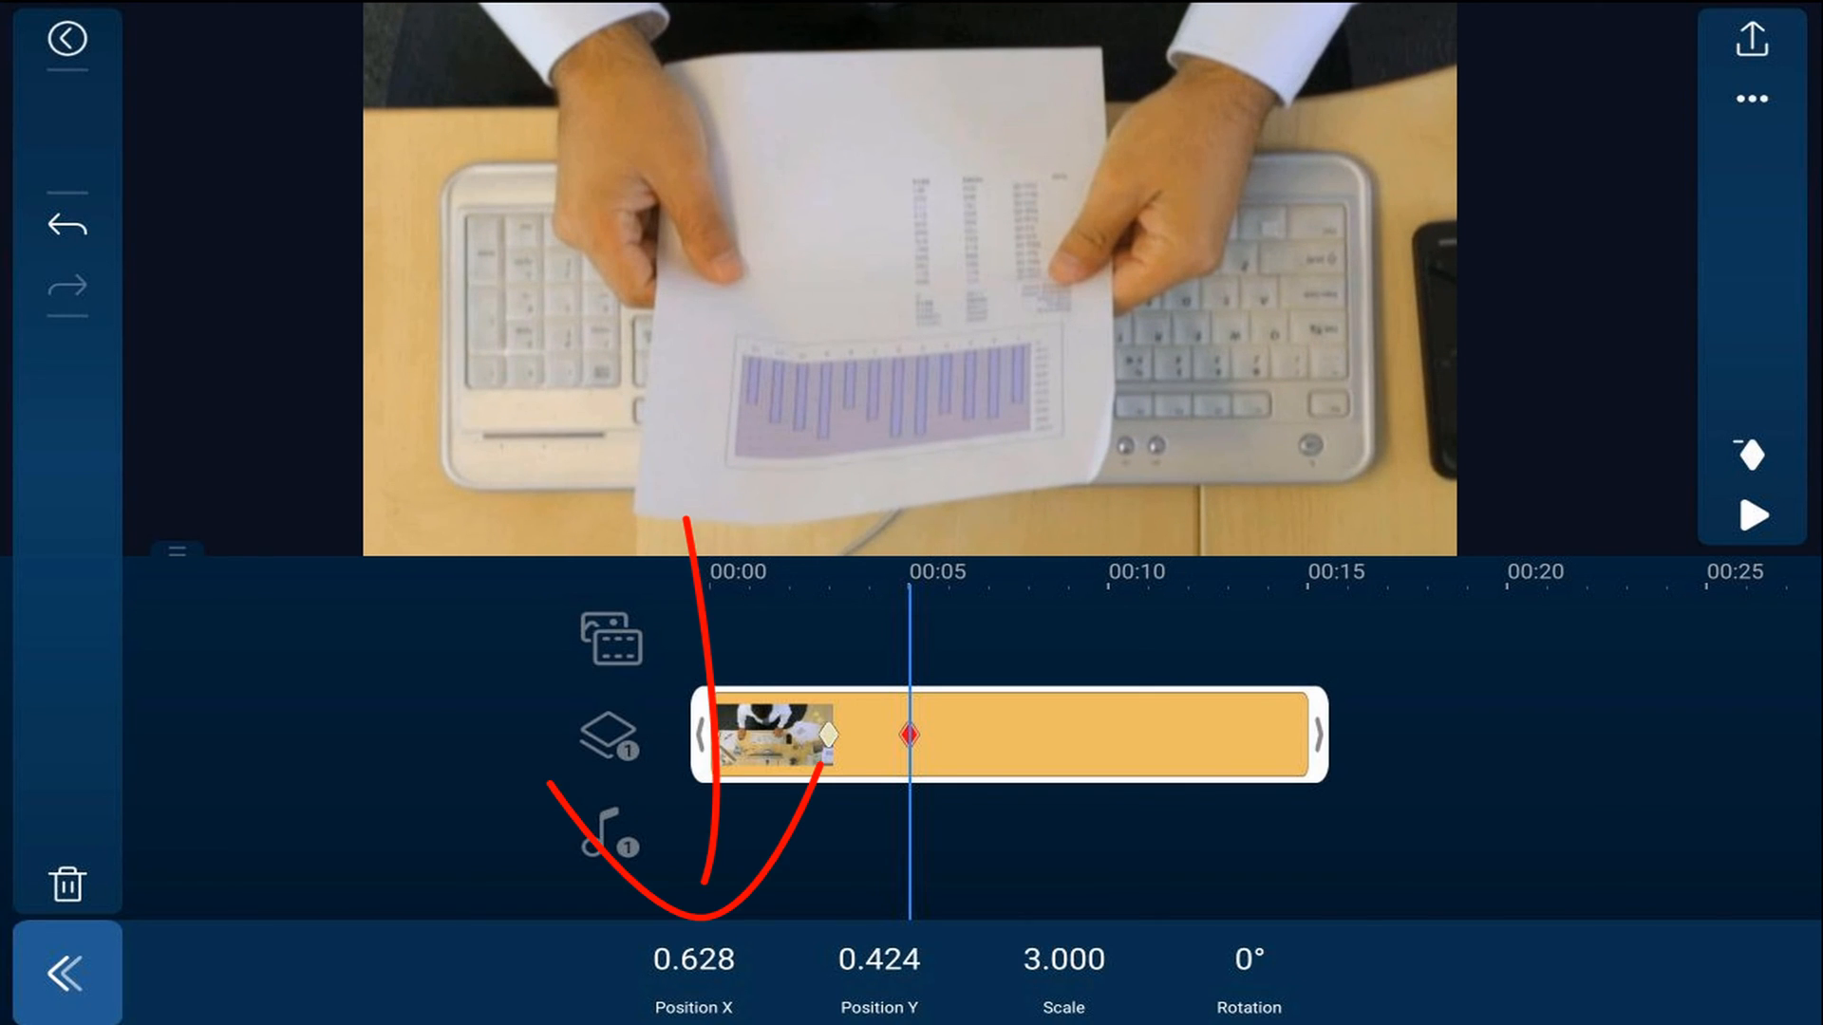
click(694, 959)
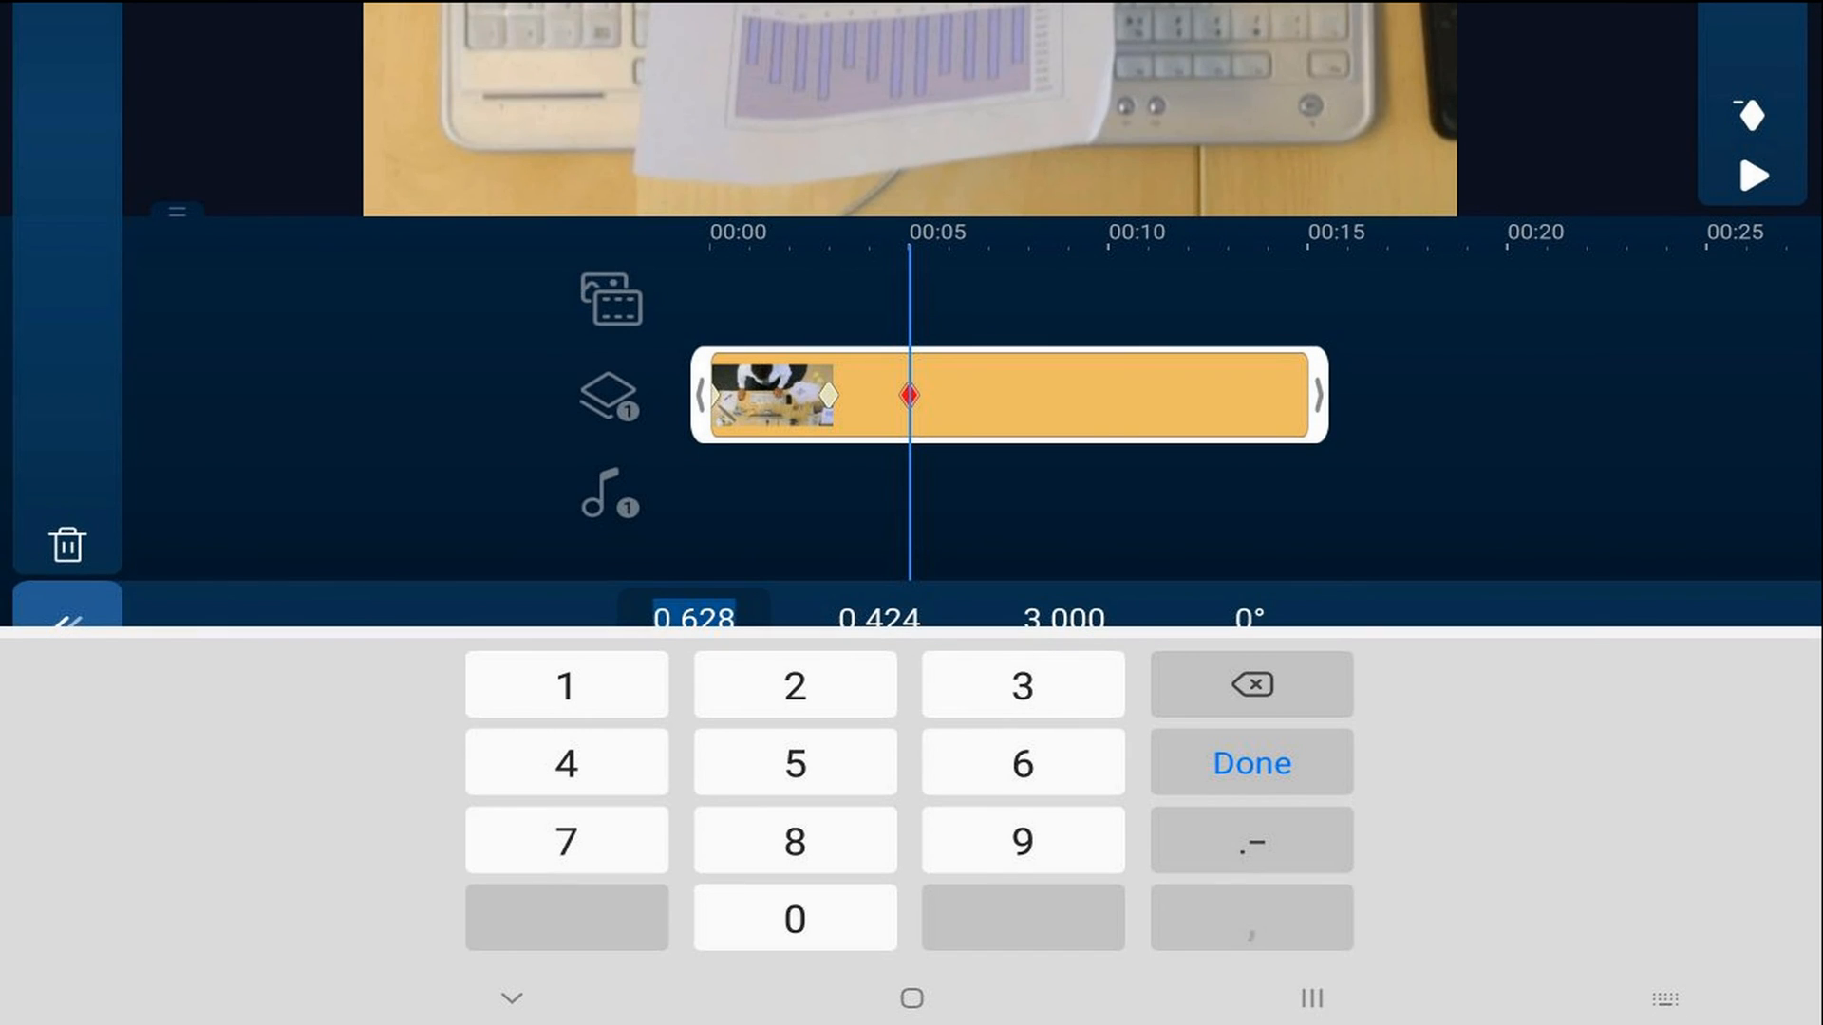
text(0.6)
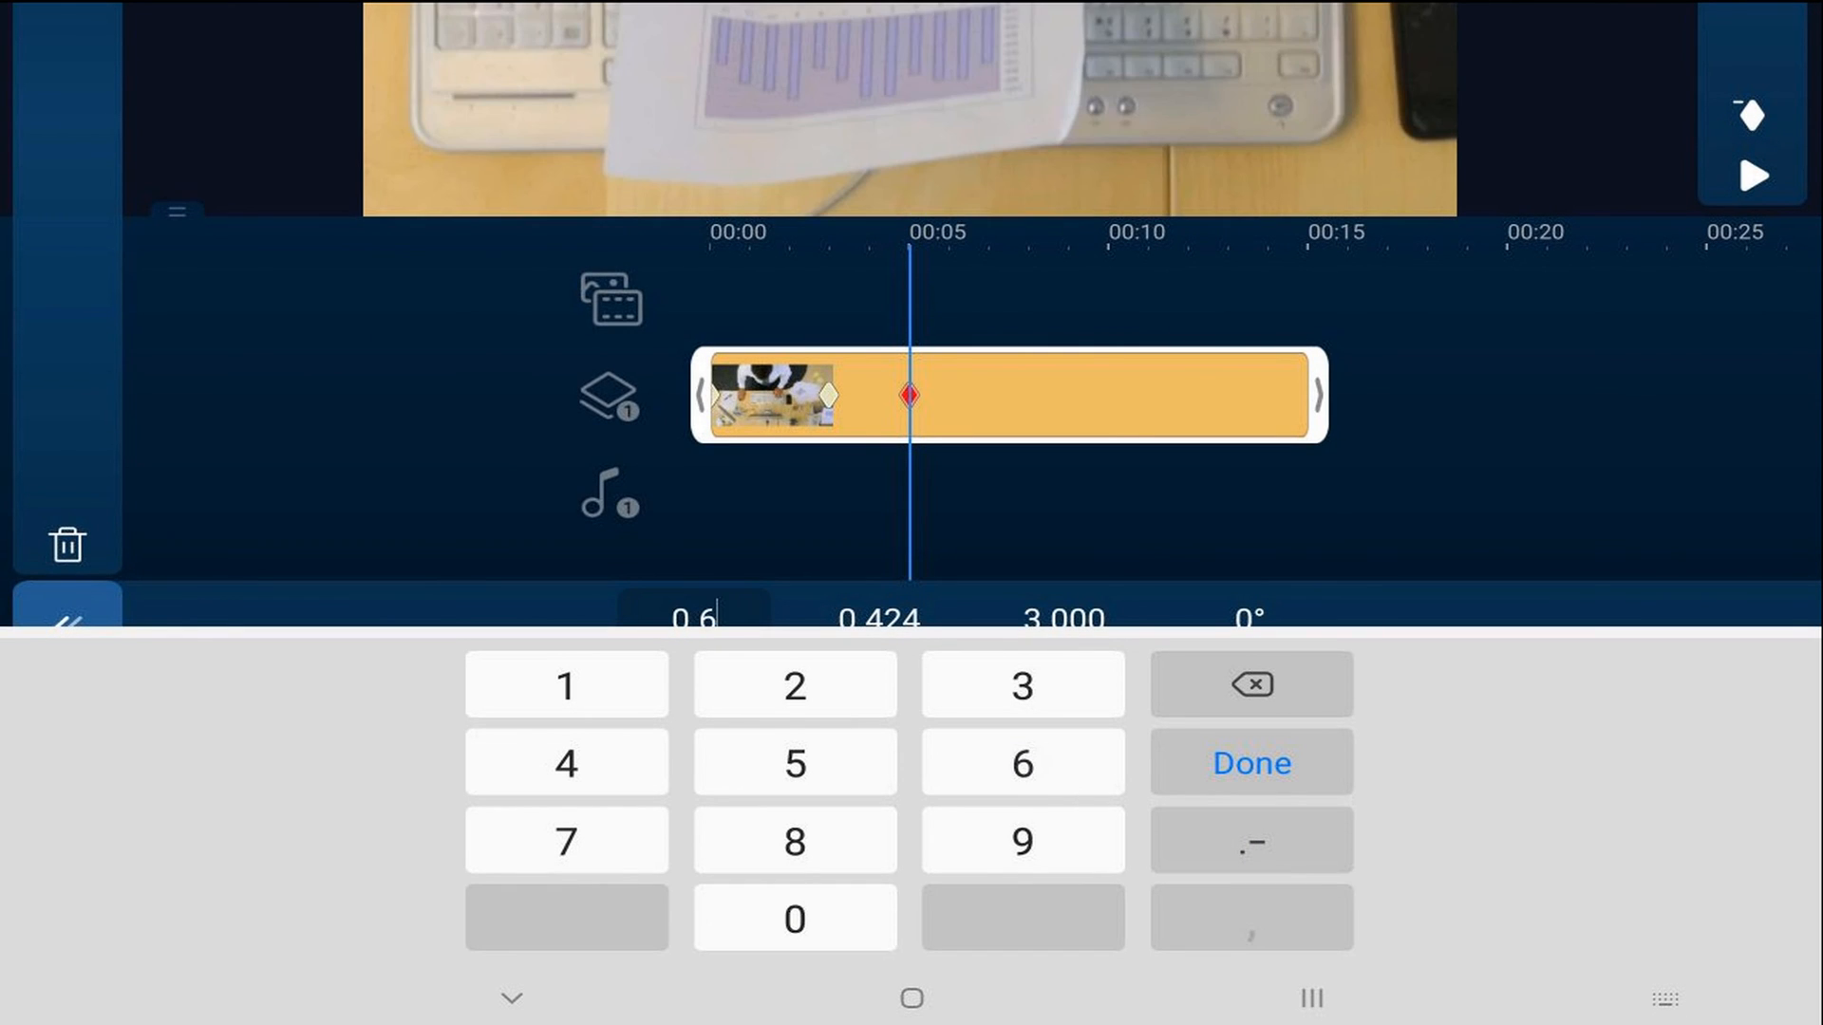
text(7)
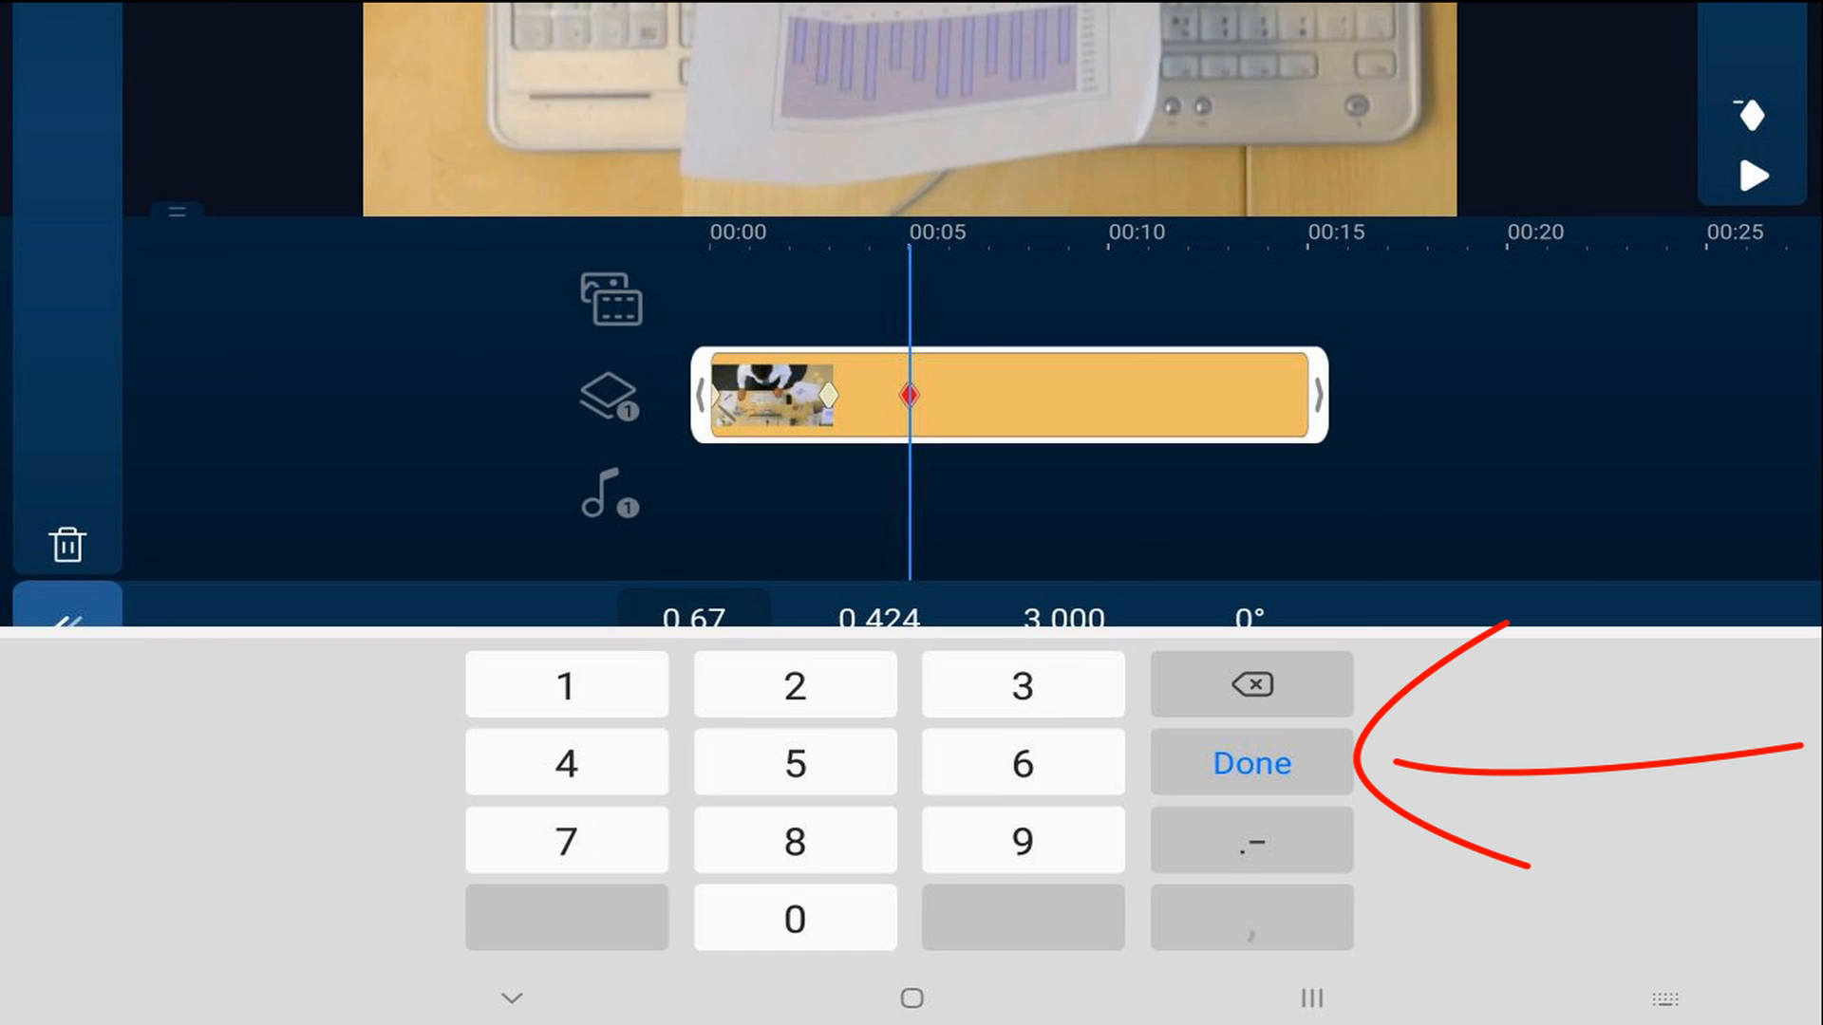
Set the zoom keyframe to Position X 0.670 and Position Y 0.400
click(1251, 763)
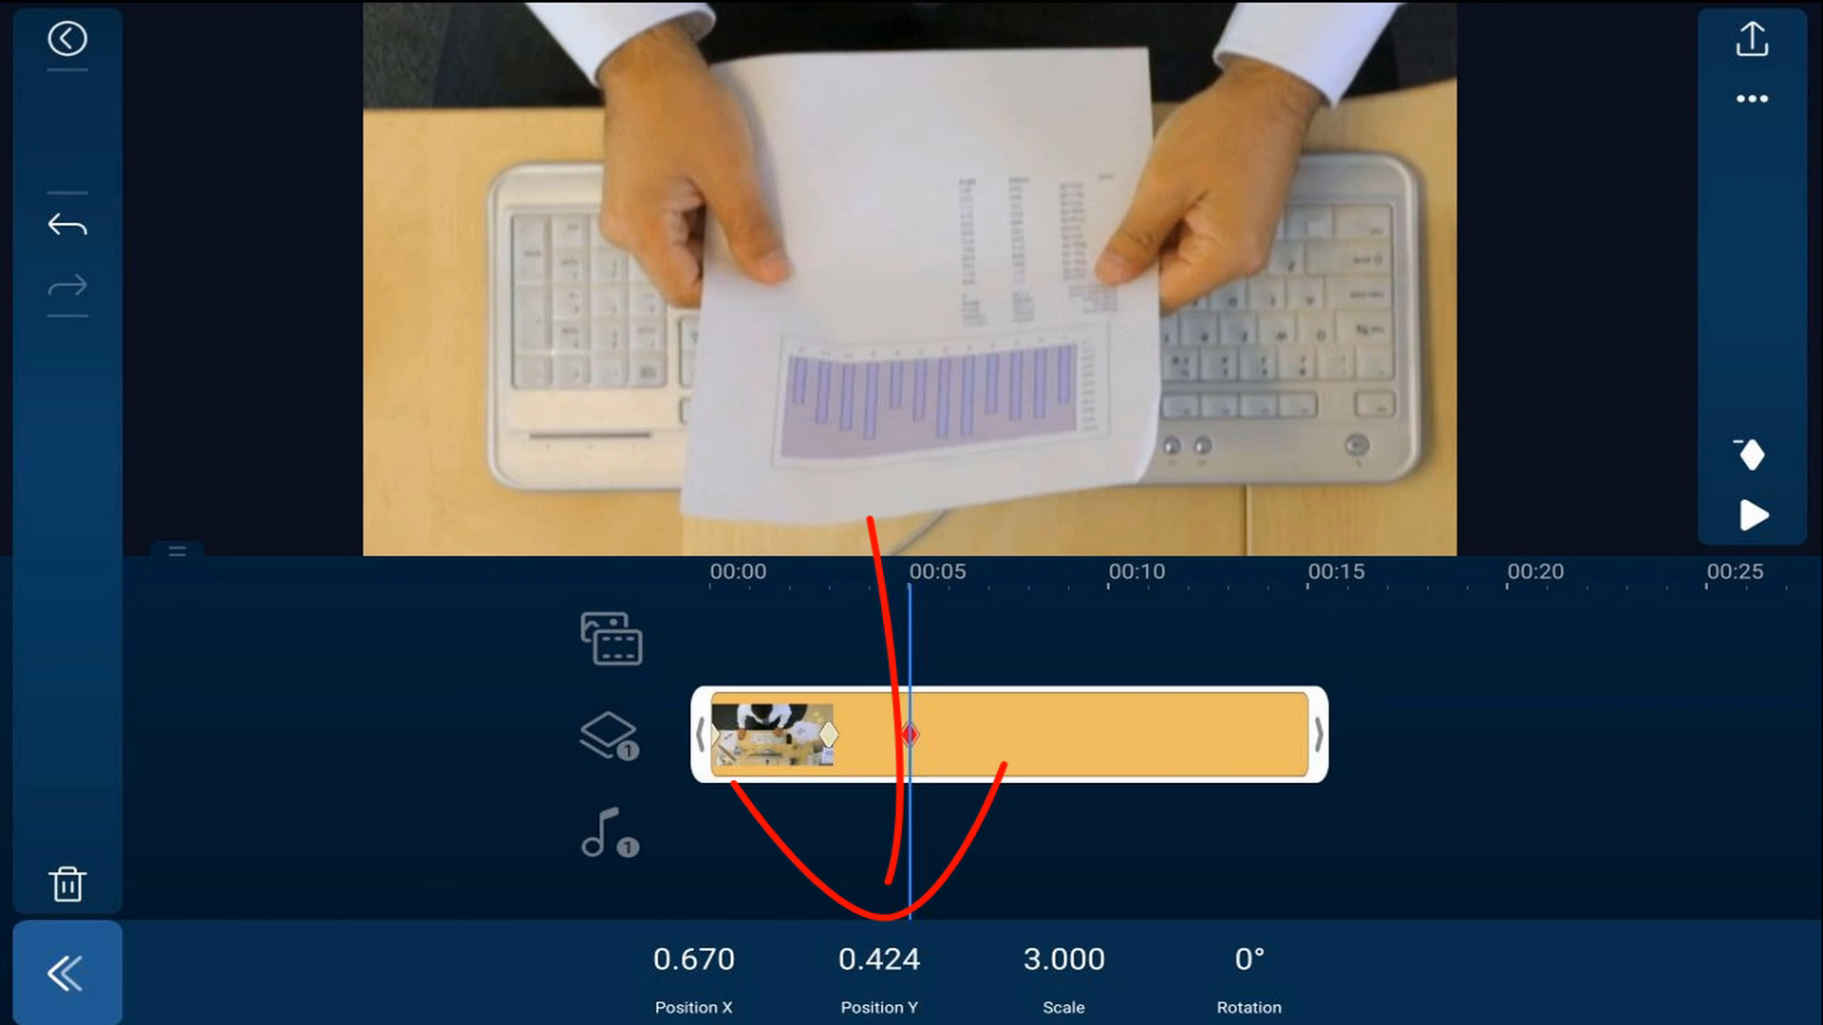
click(878, 959)
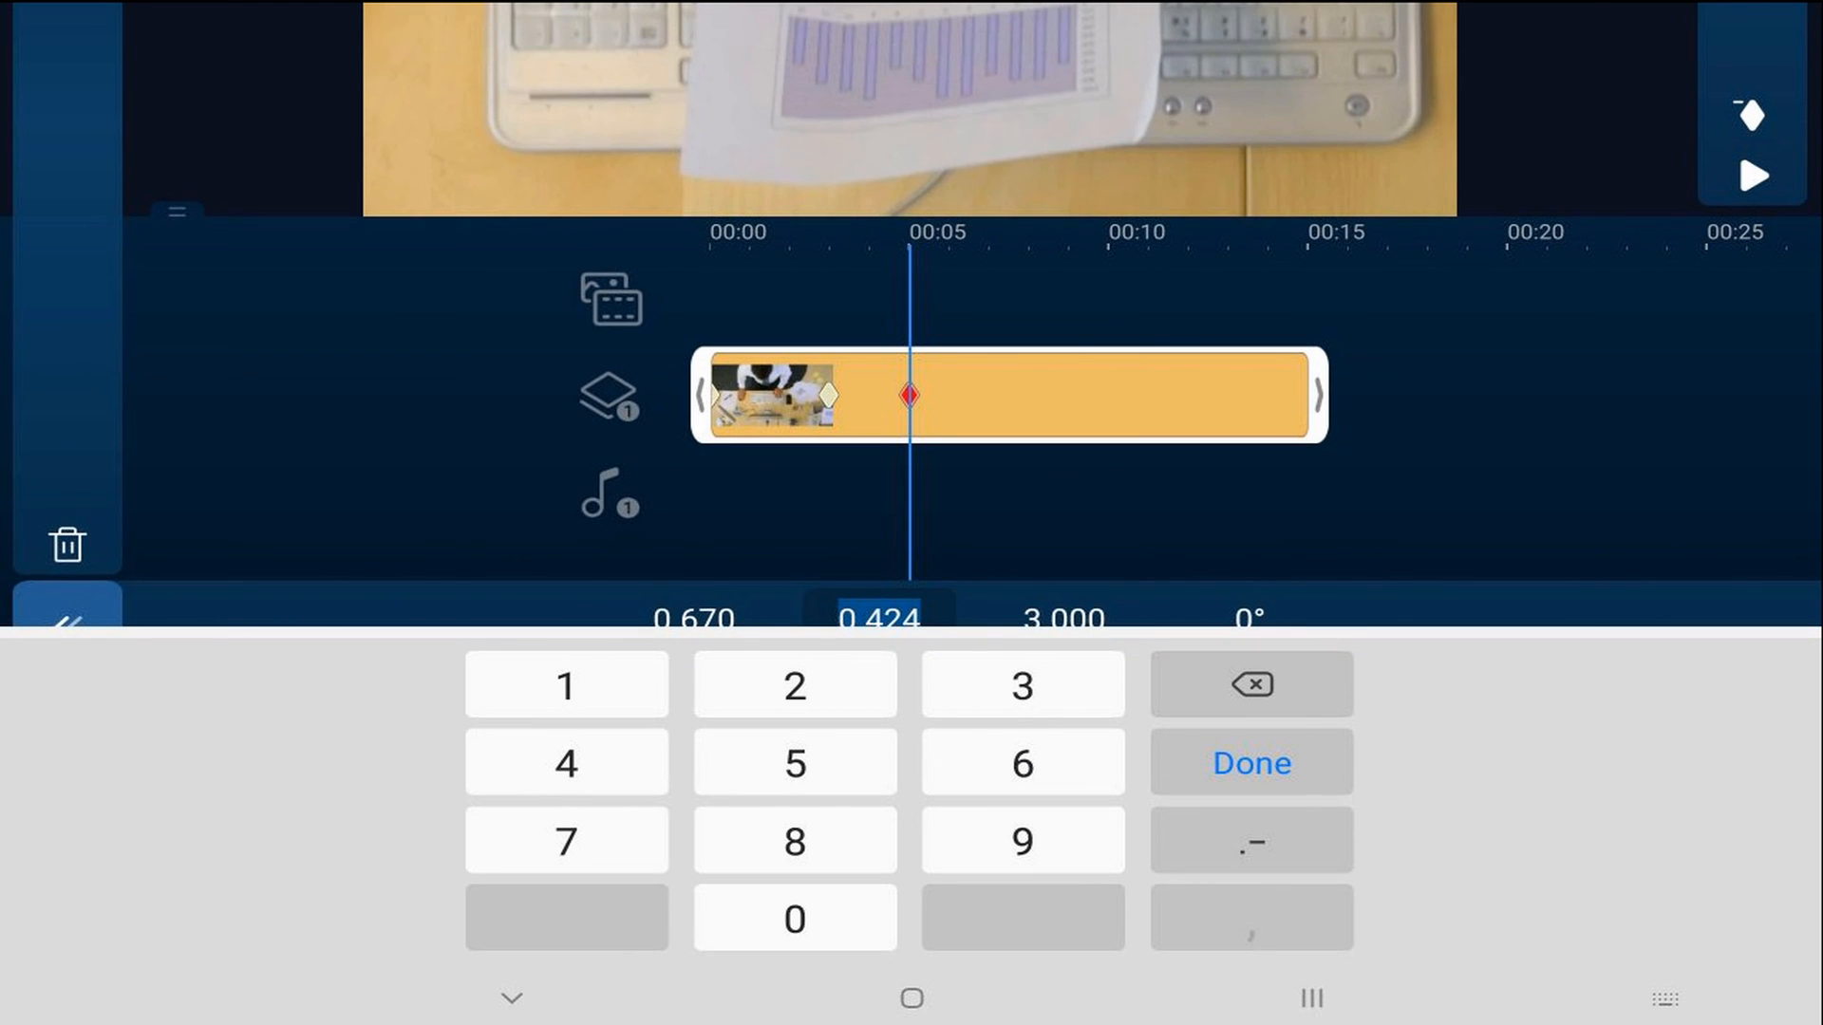
text(0.4)
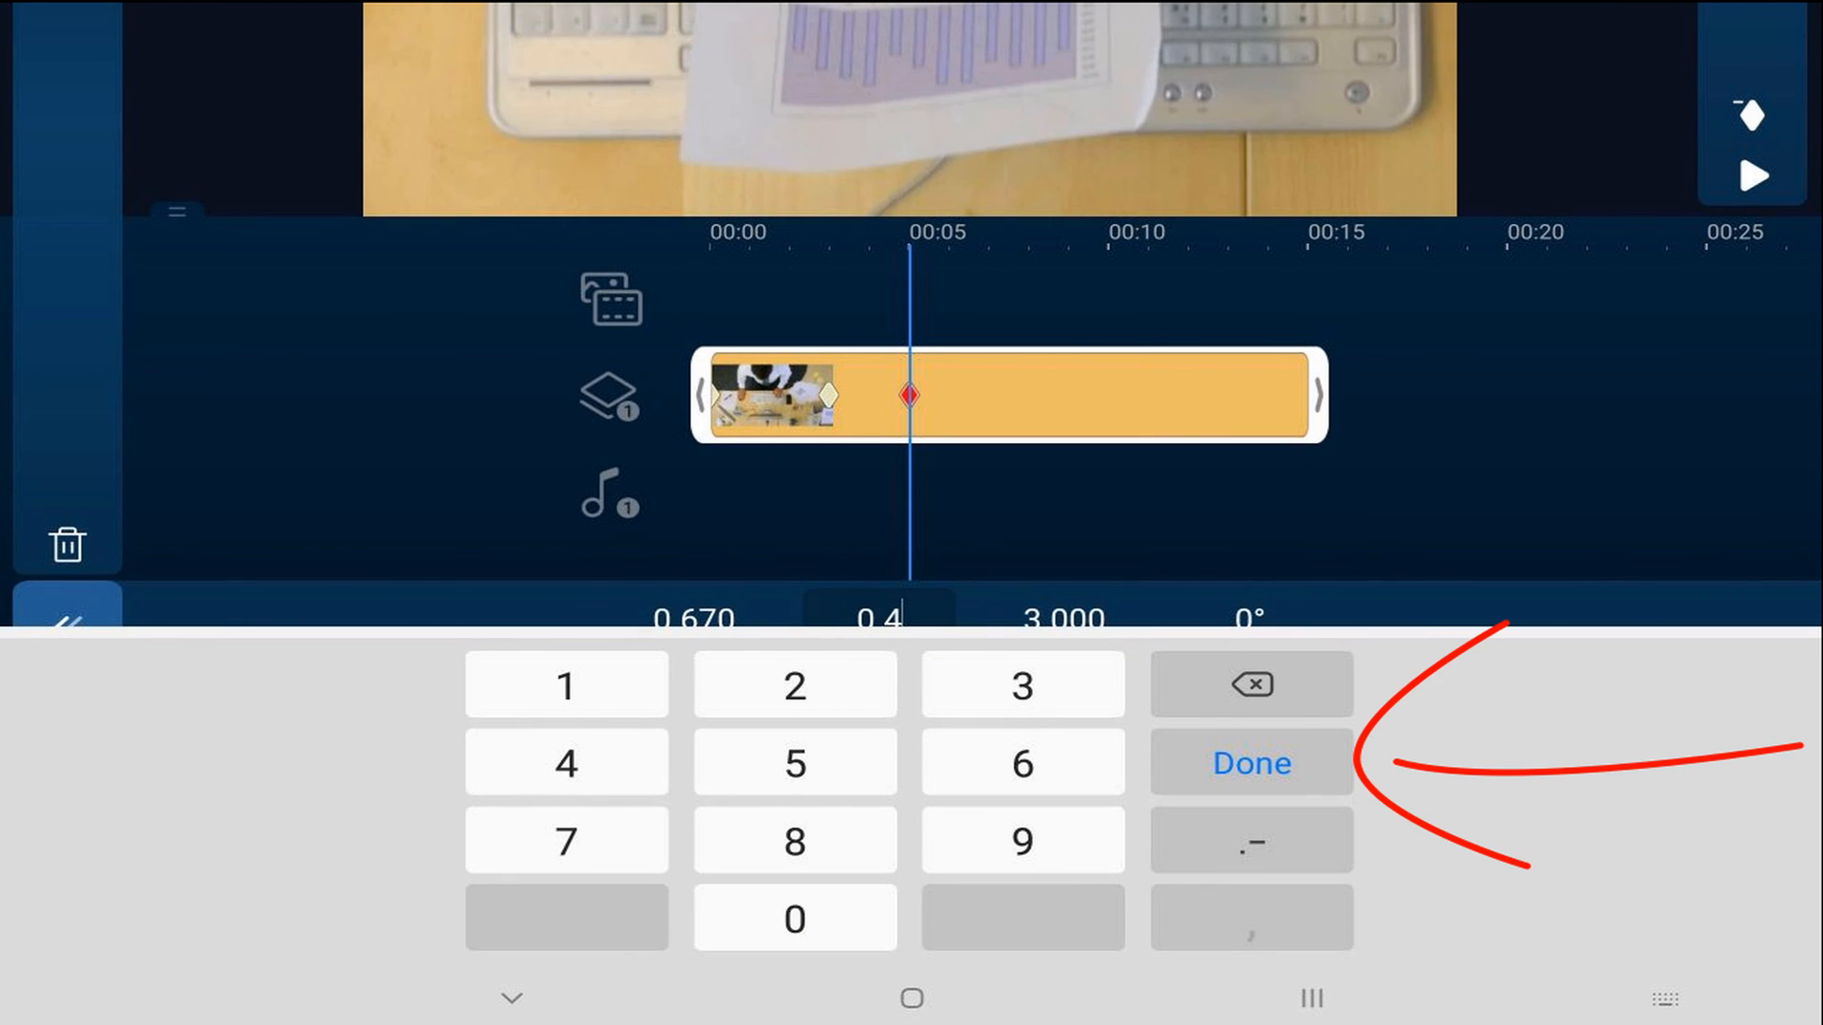
click(1261, 762)
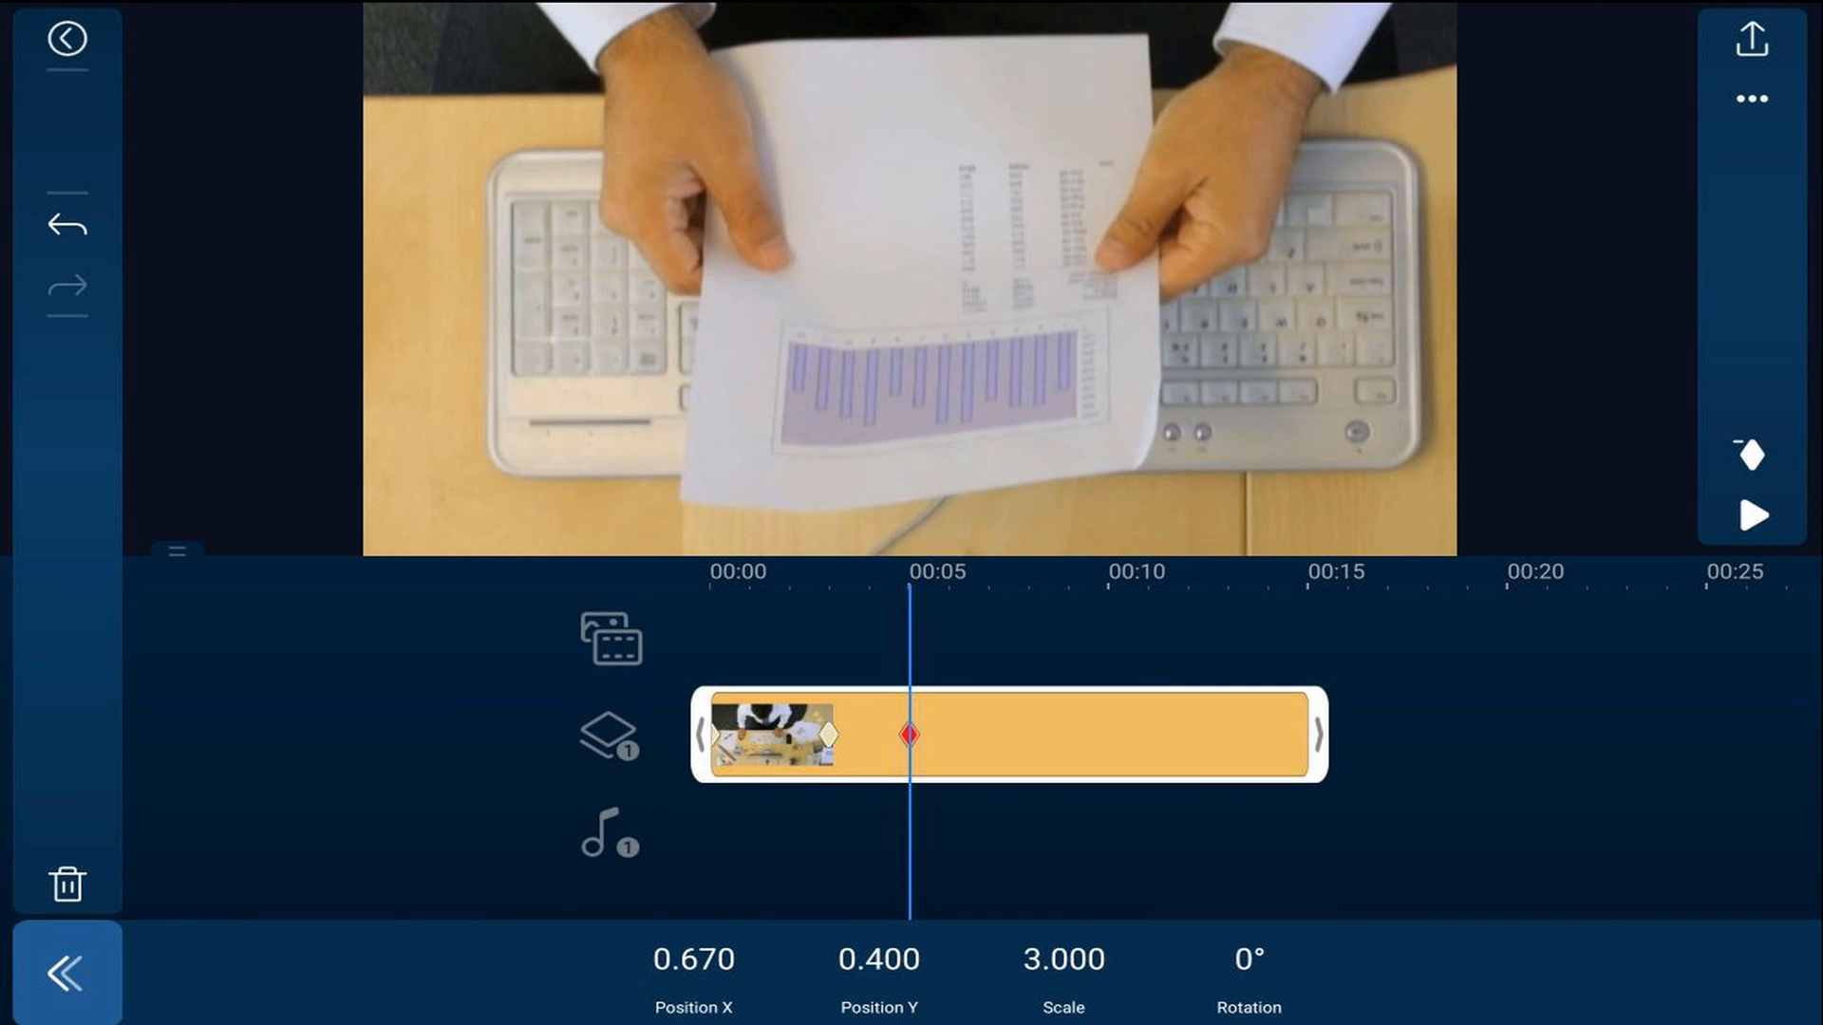
drag(1274, 755, 1149, 766)
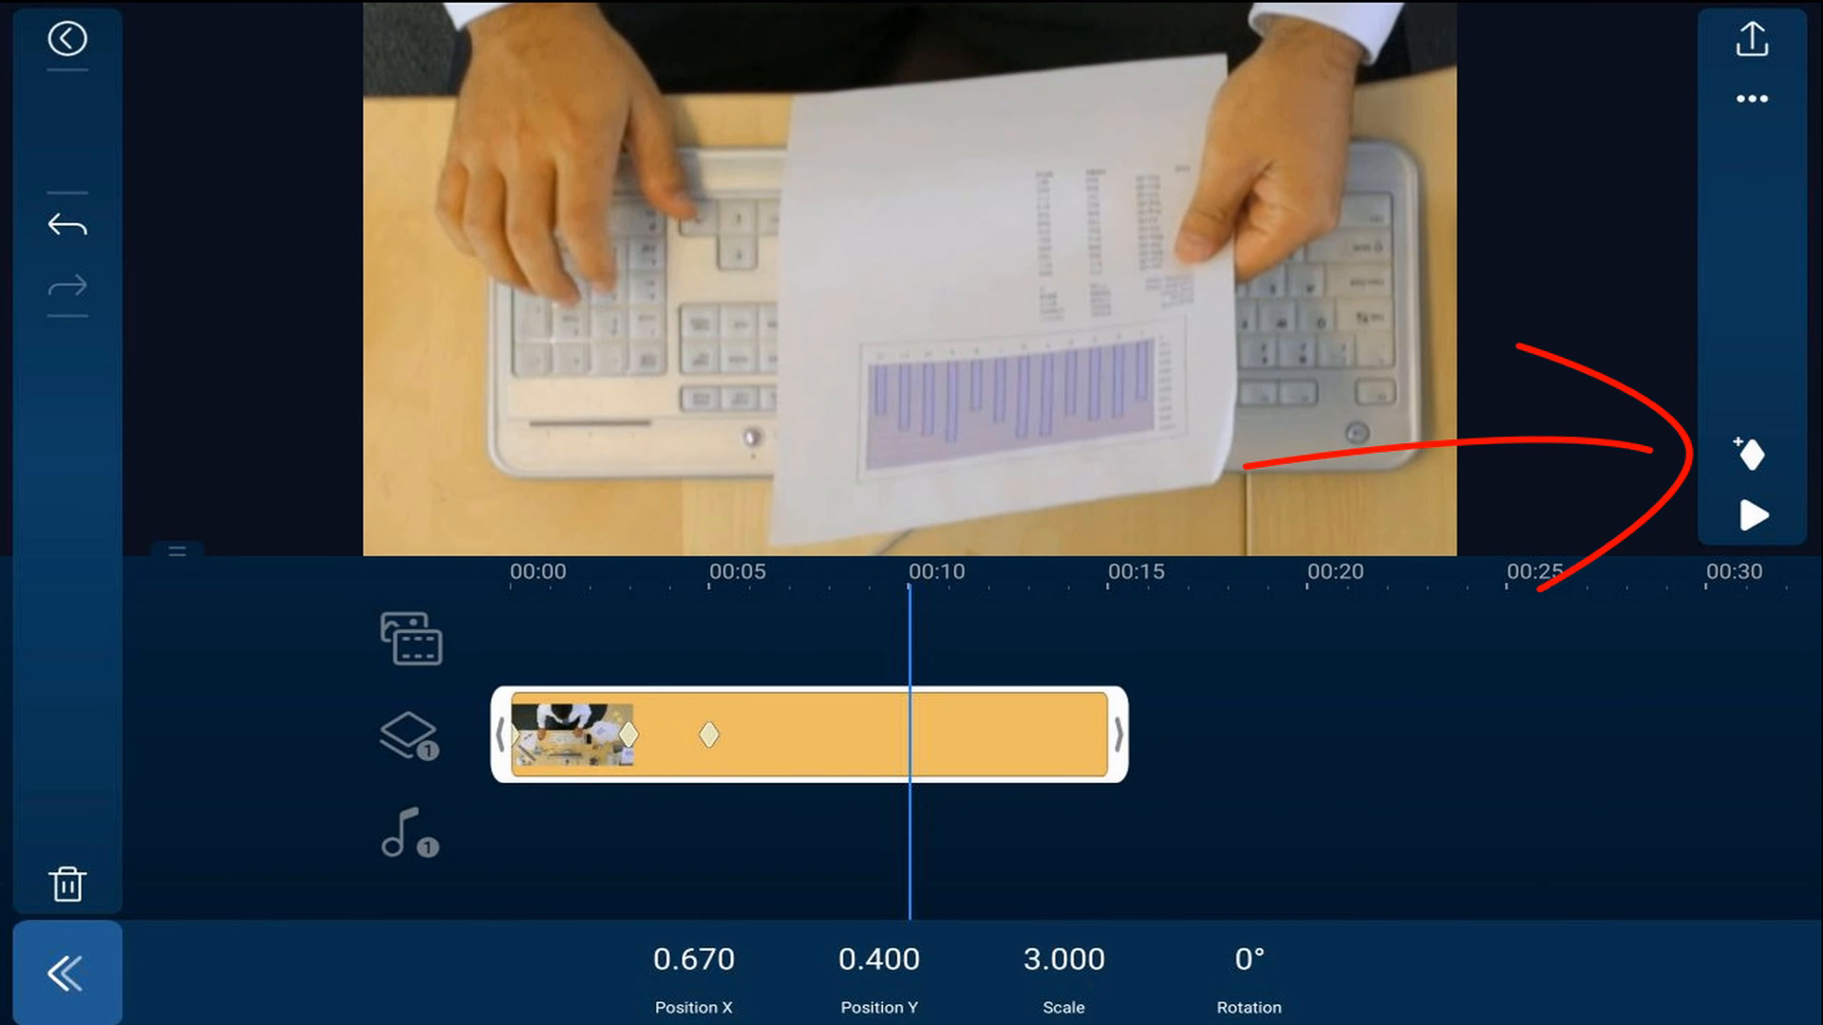
Add a keyframe near 10 seconds holding the zoomed view at 0.670/0.400, scale 3.000
click(1751, 453)
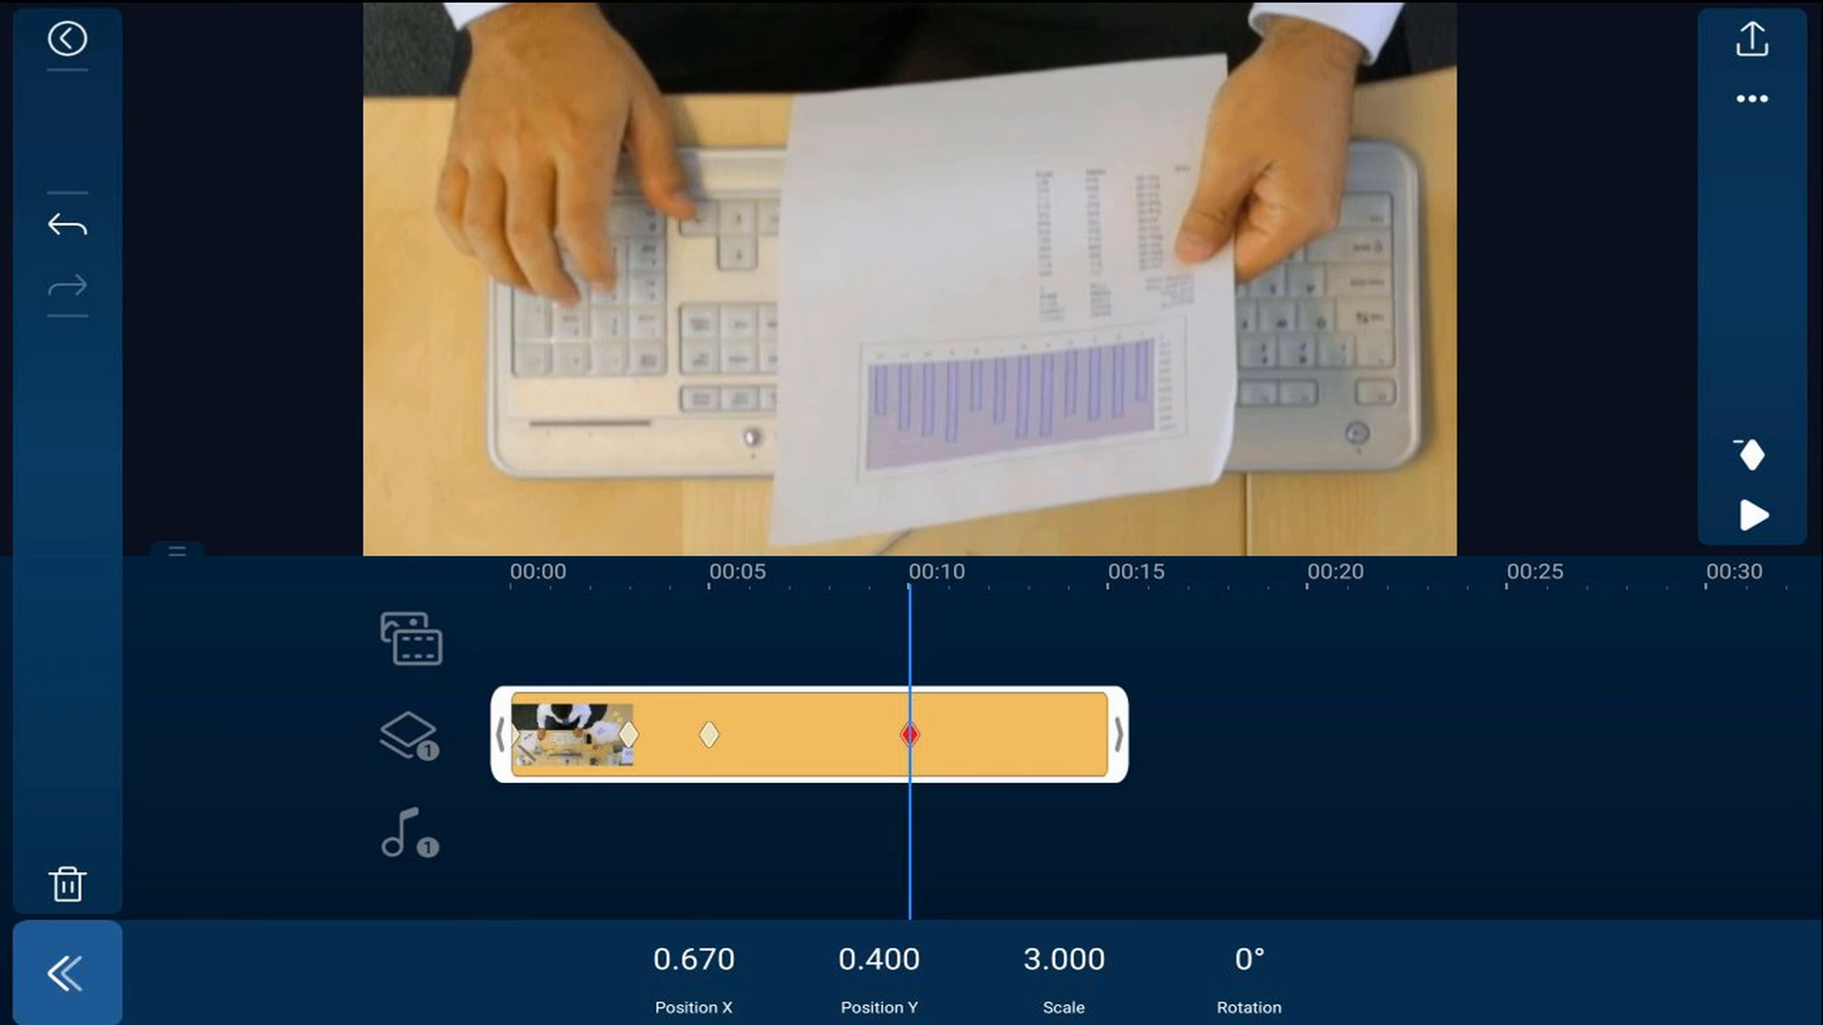
drag(1416, 785, 1330, 791)
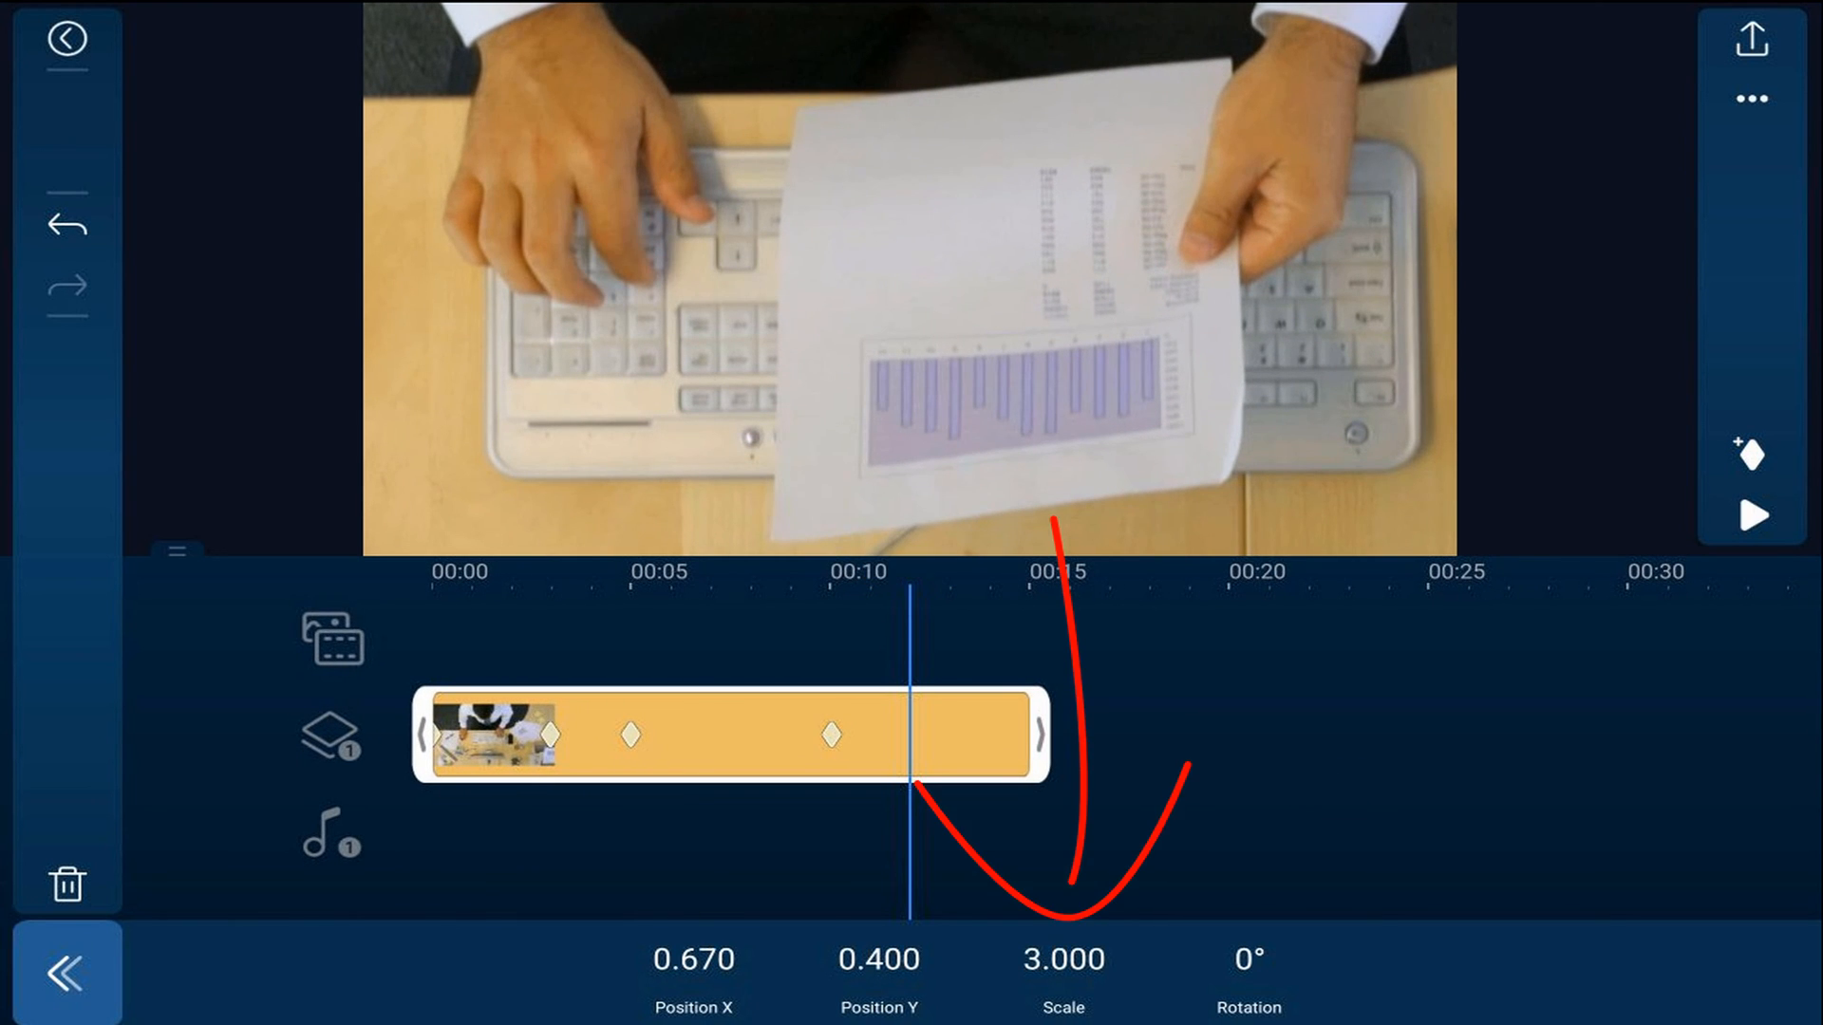
Return the overlay near 11 seconds to scale 1.000, Position X 0.500 and Position Y 0.500
click(1064, 959)
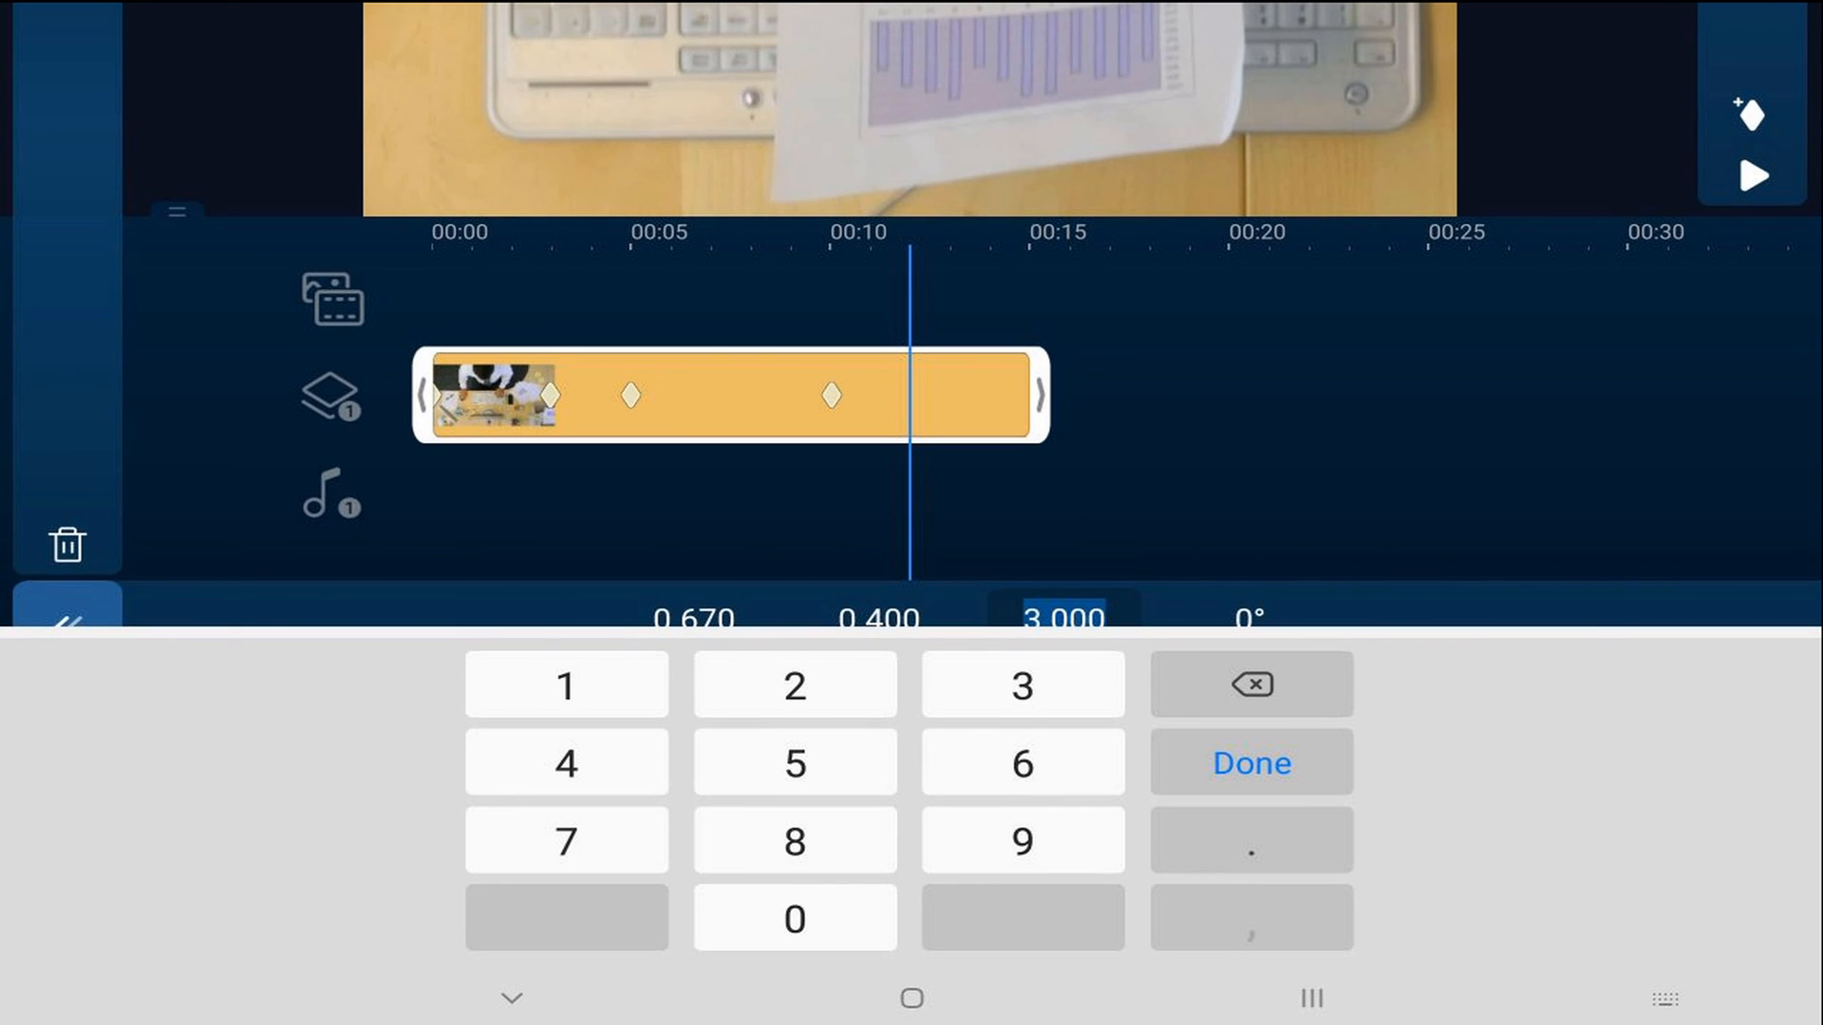
text(1)
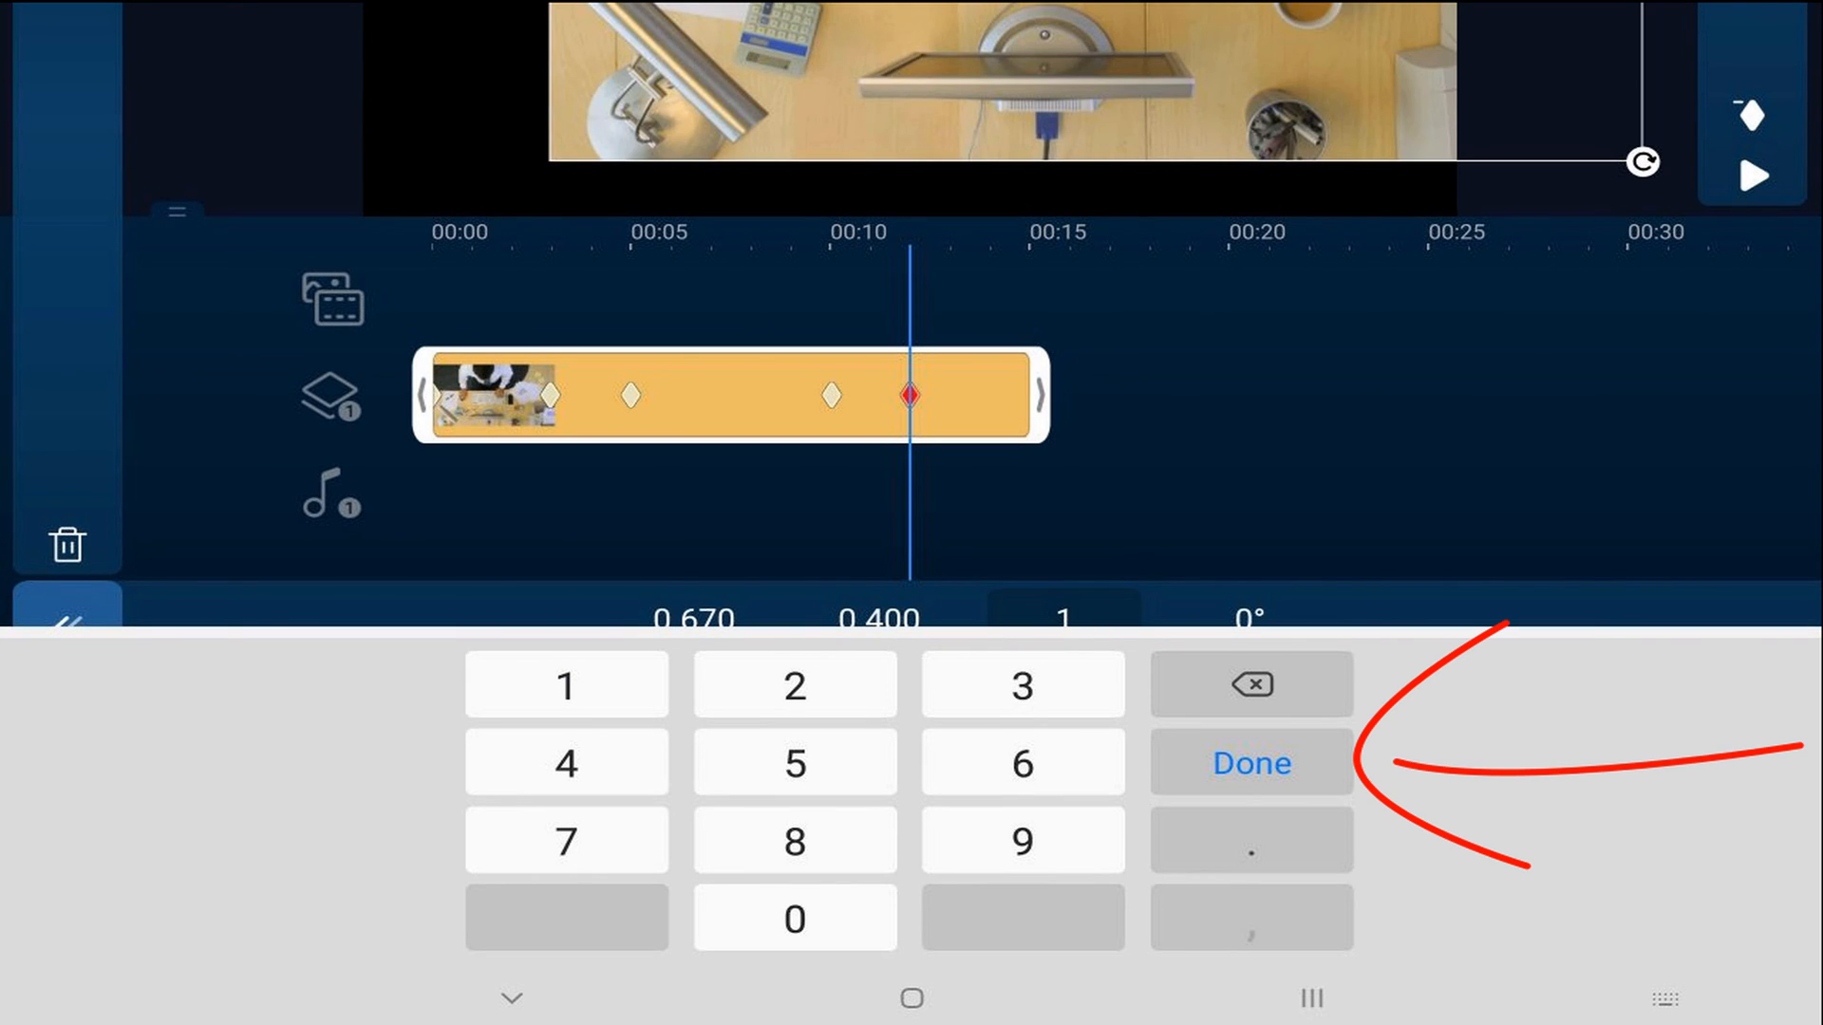
click(1251, 764)
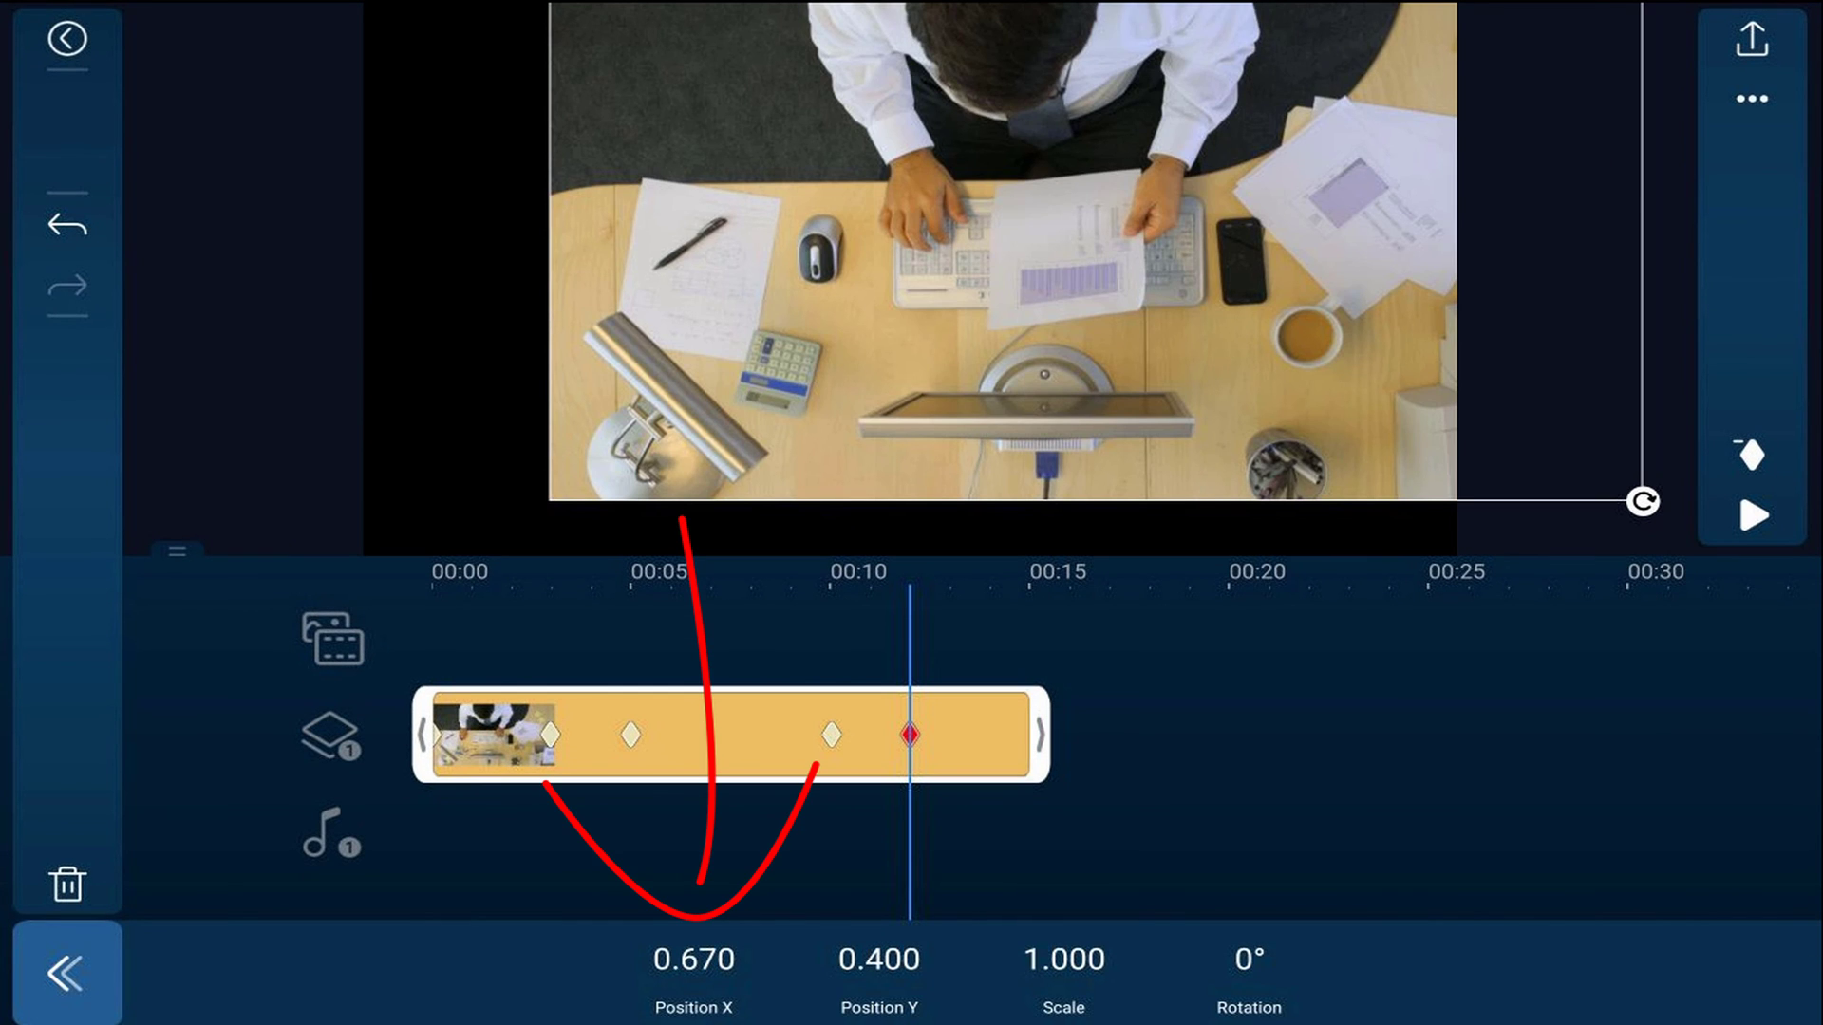
click(695, 959)
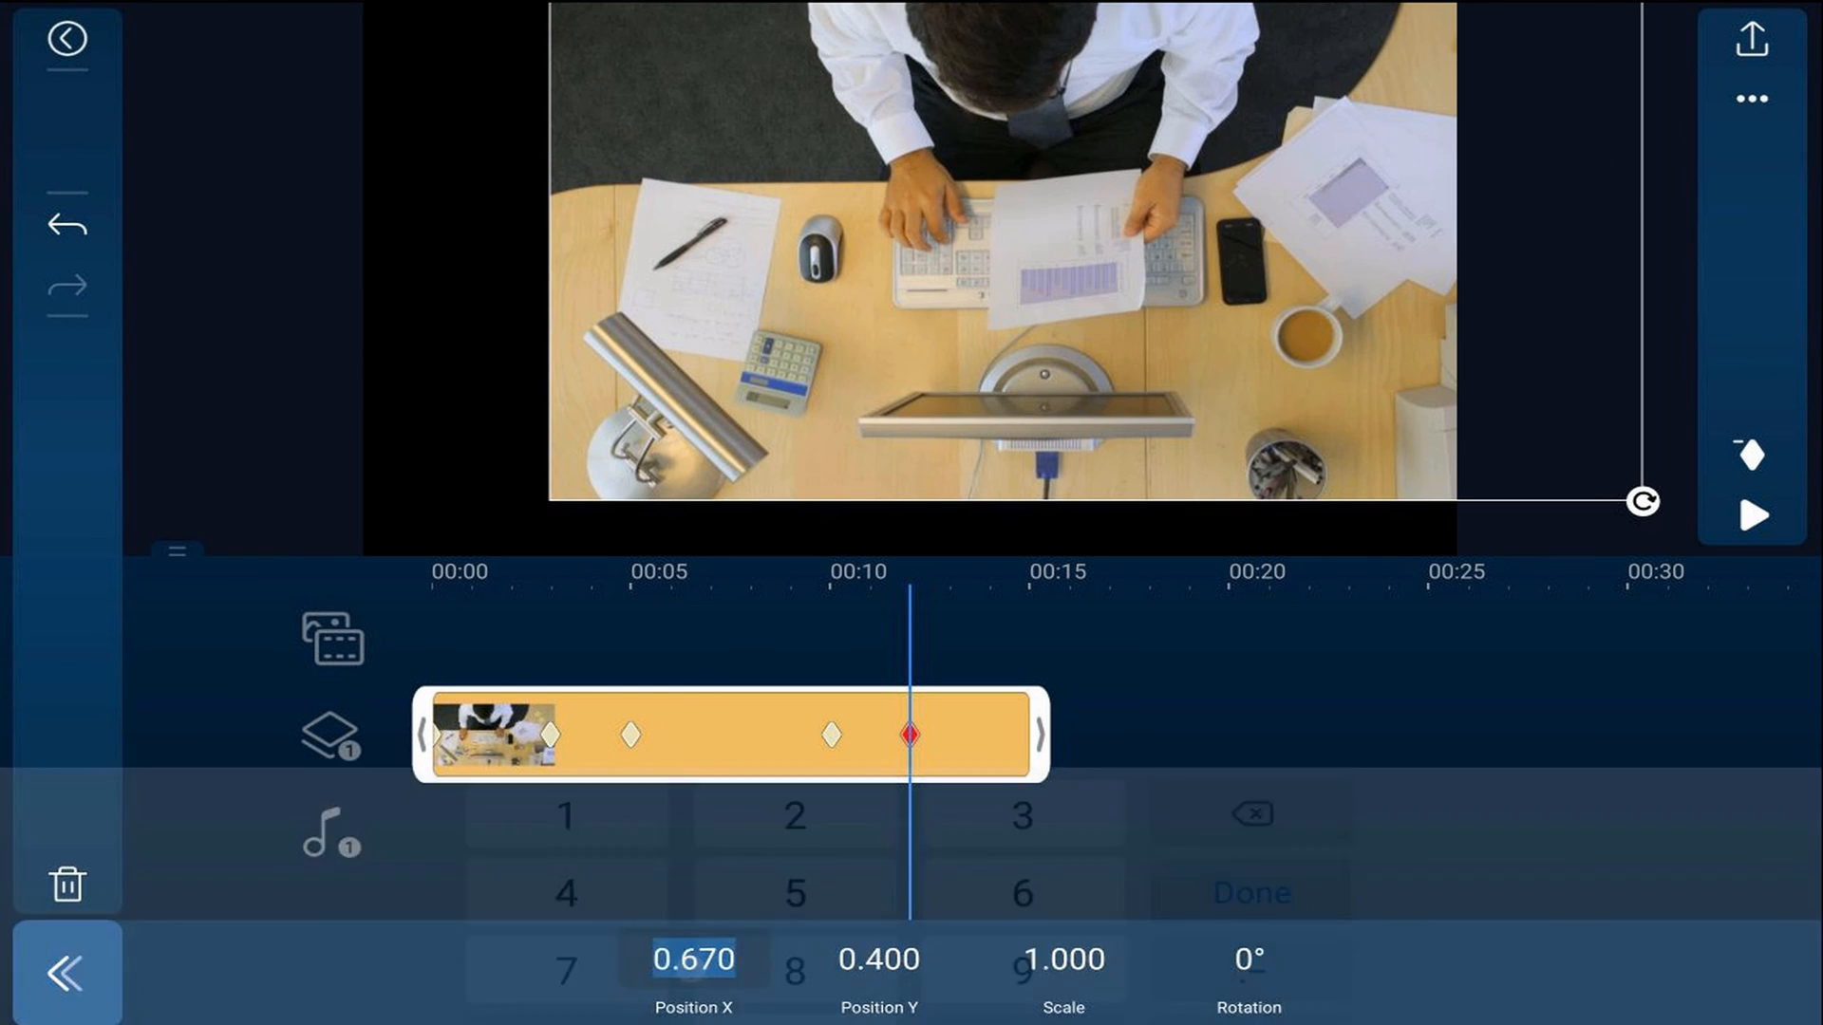
text(0)
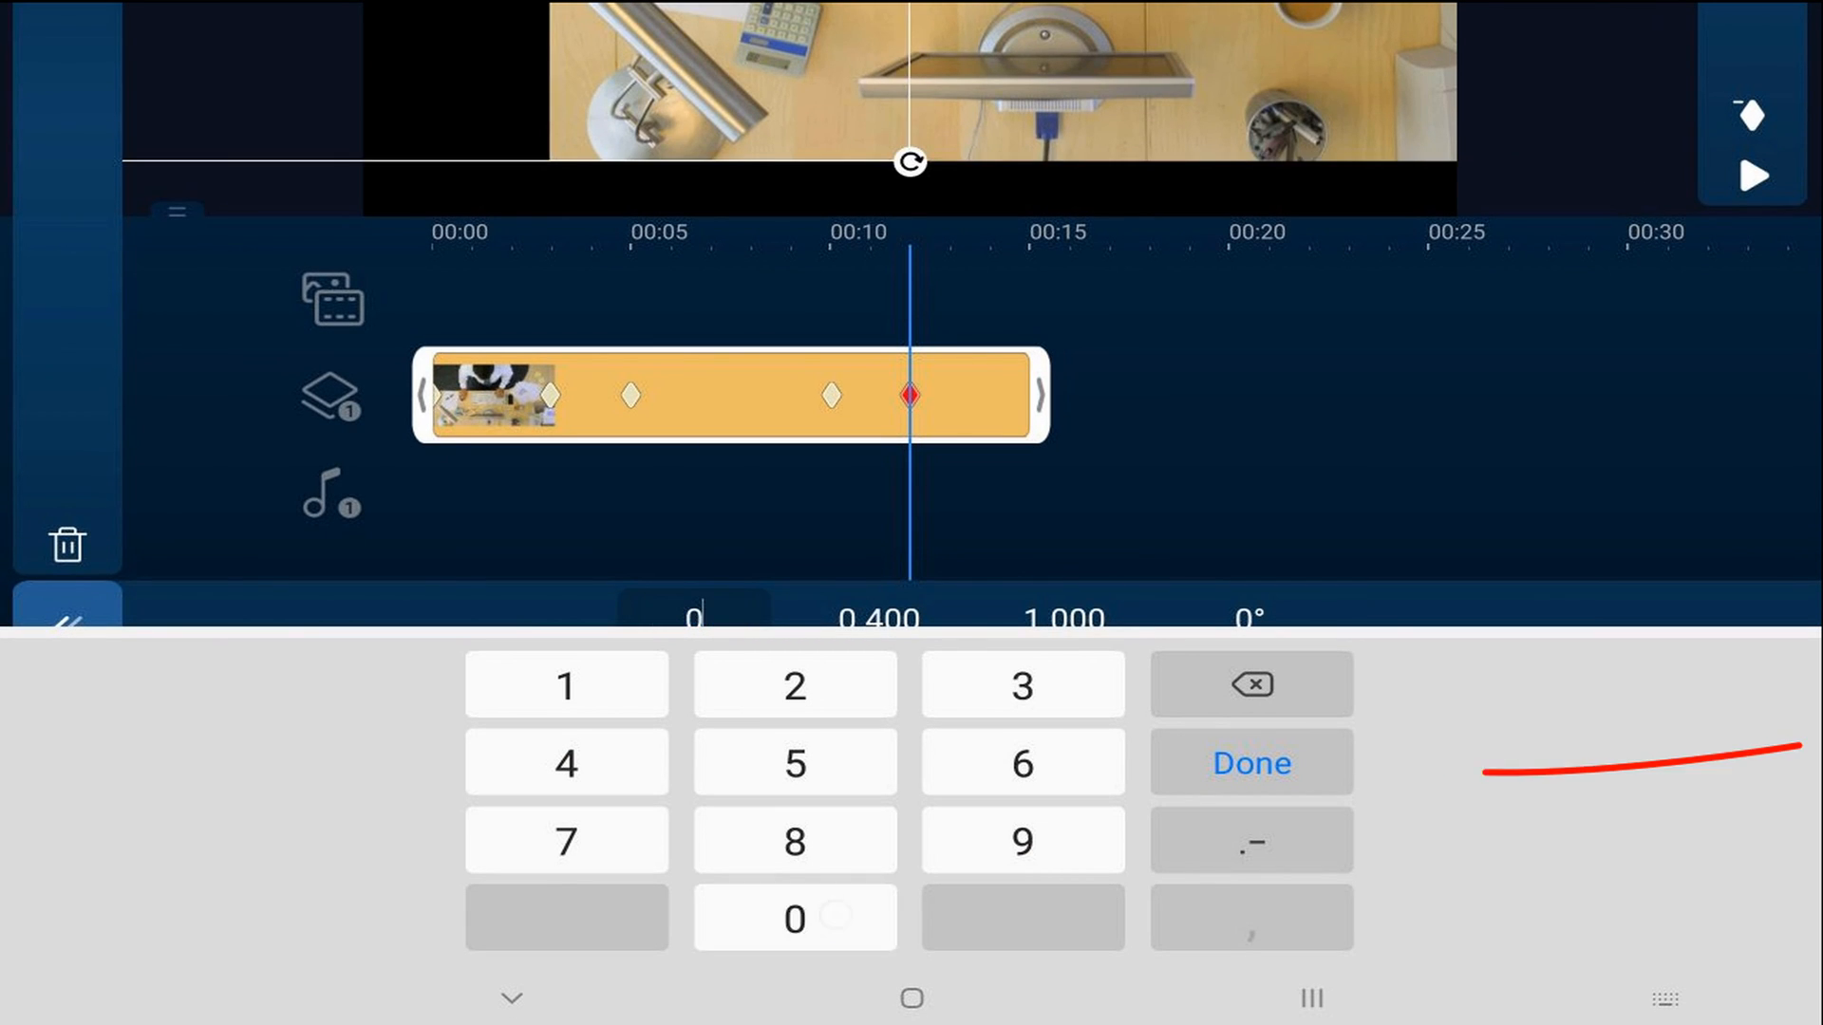
text(.5)
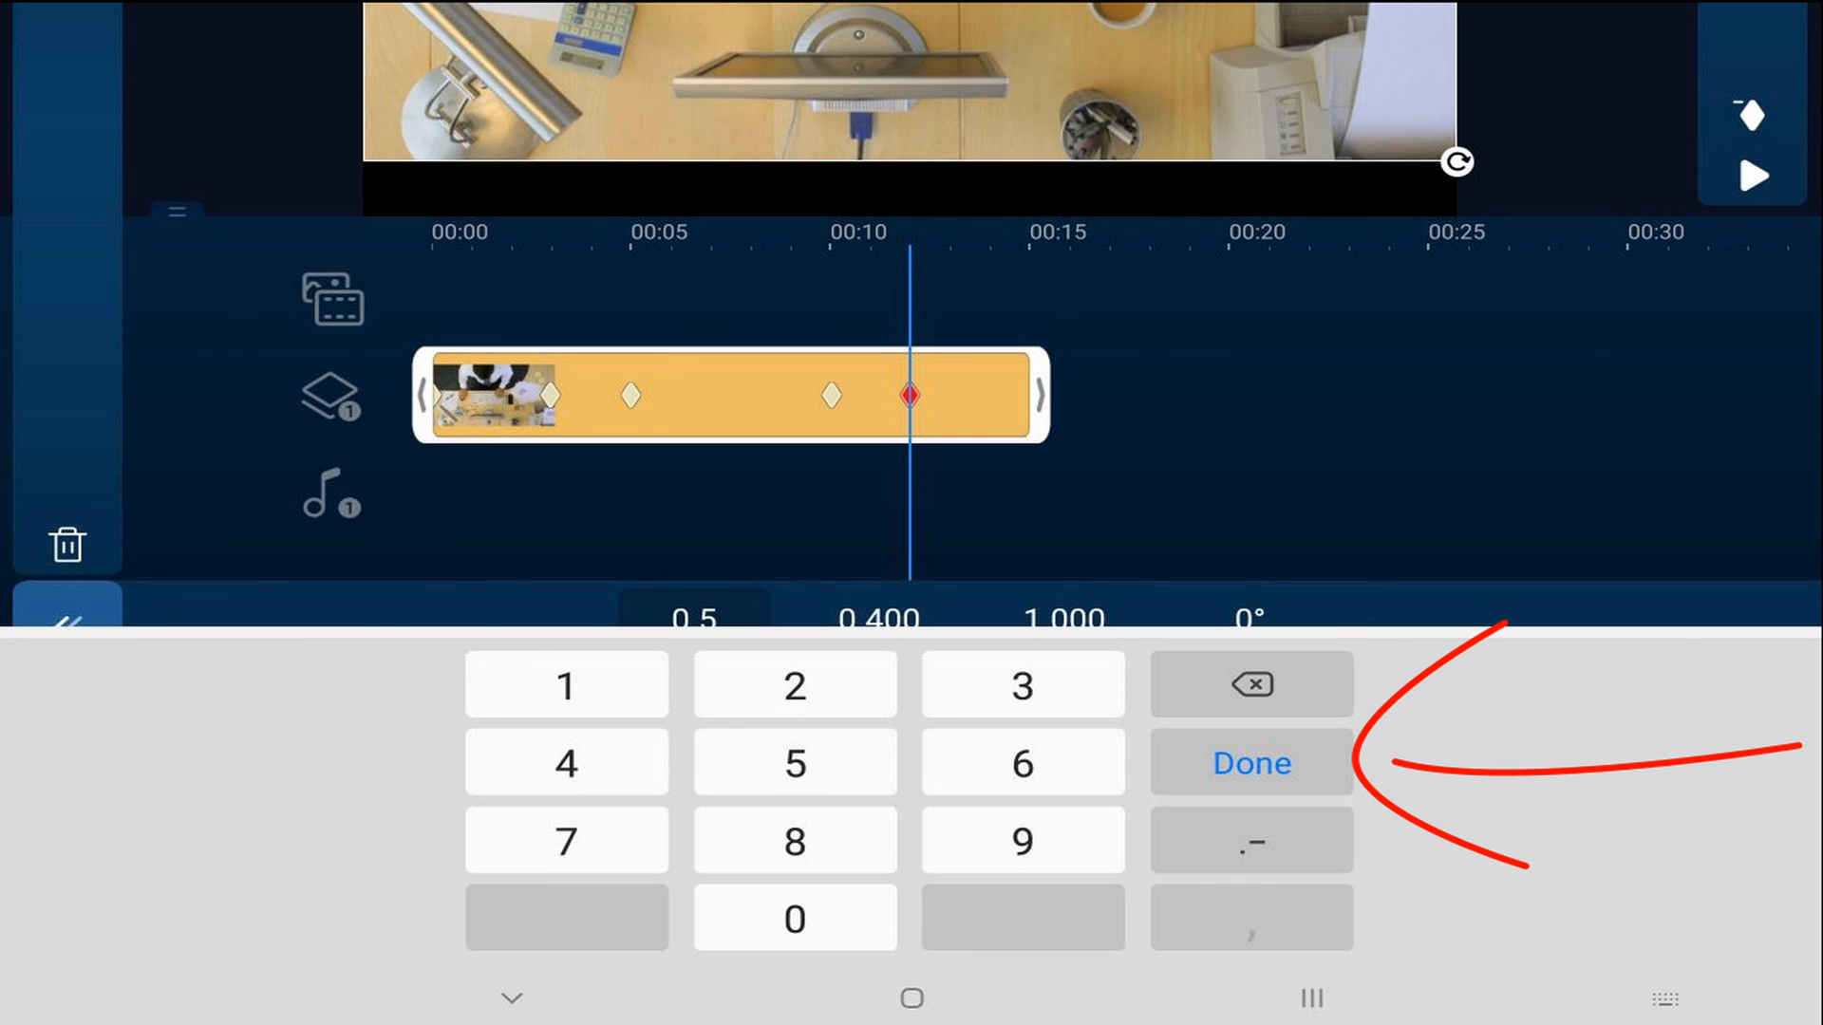
click(1253, 764)
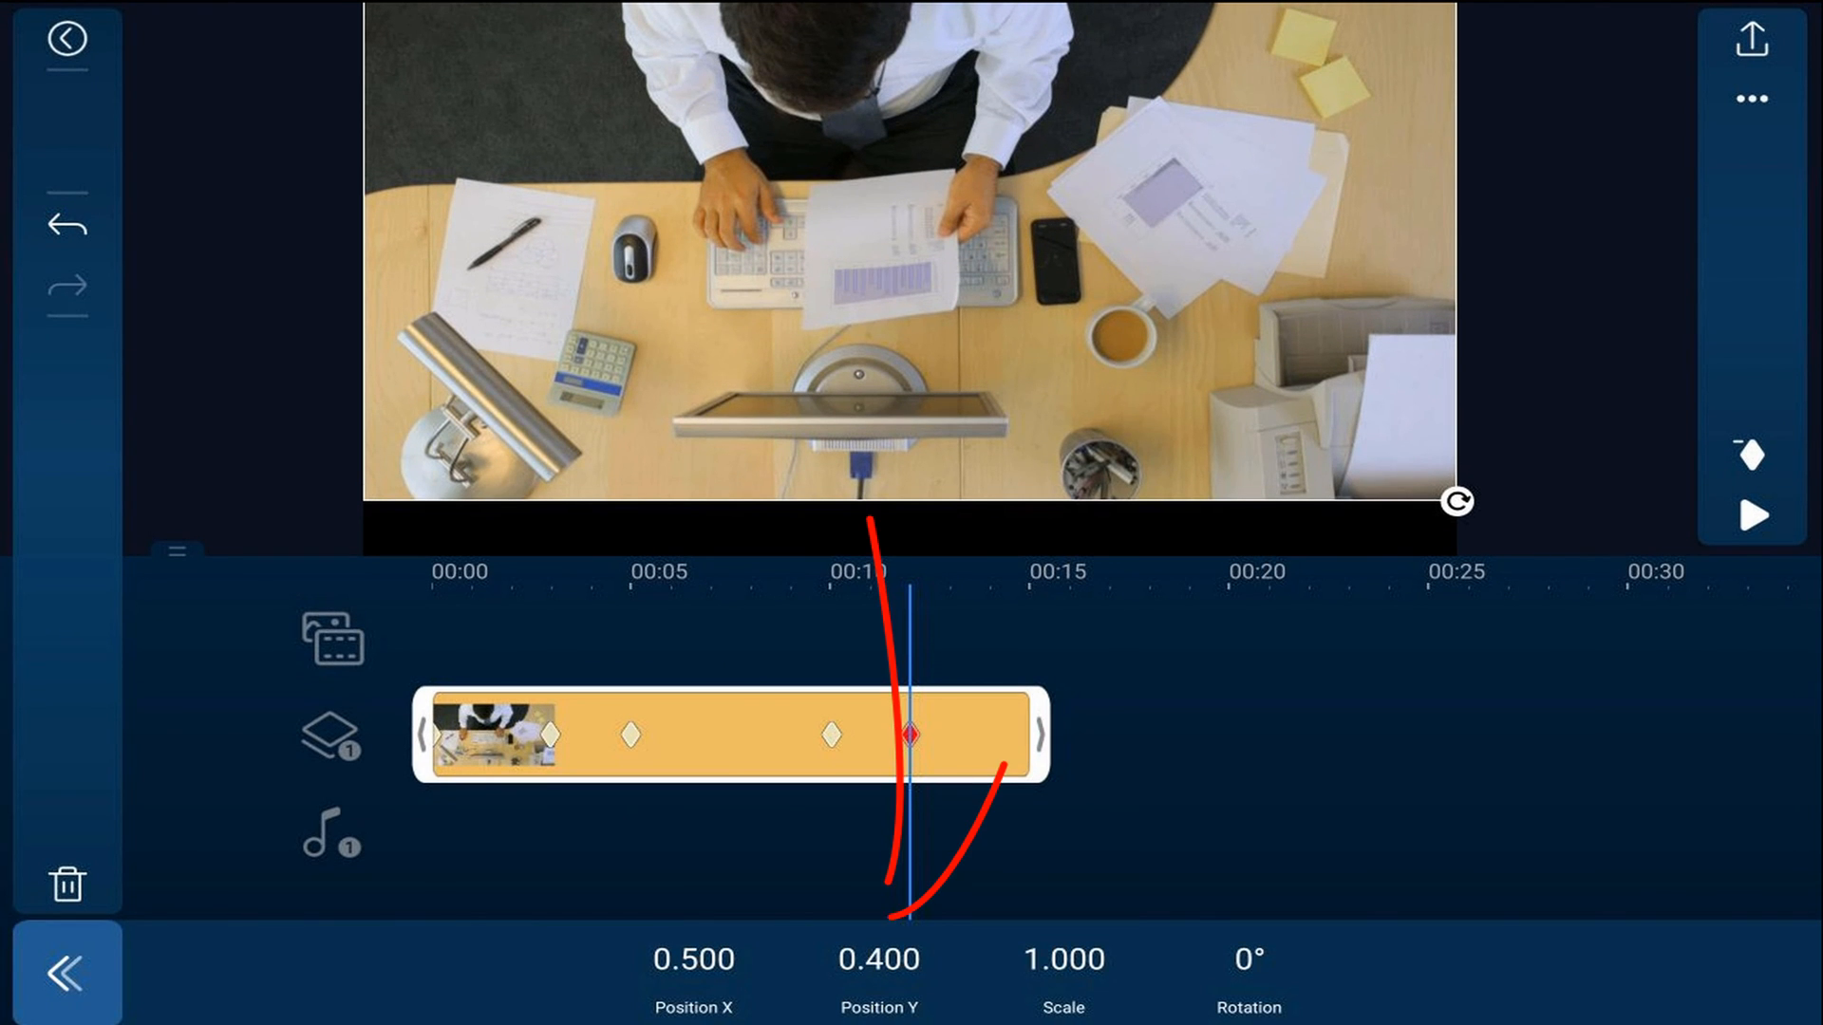
click(879, 959)
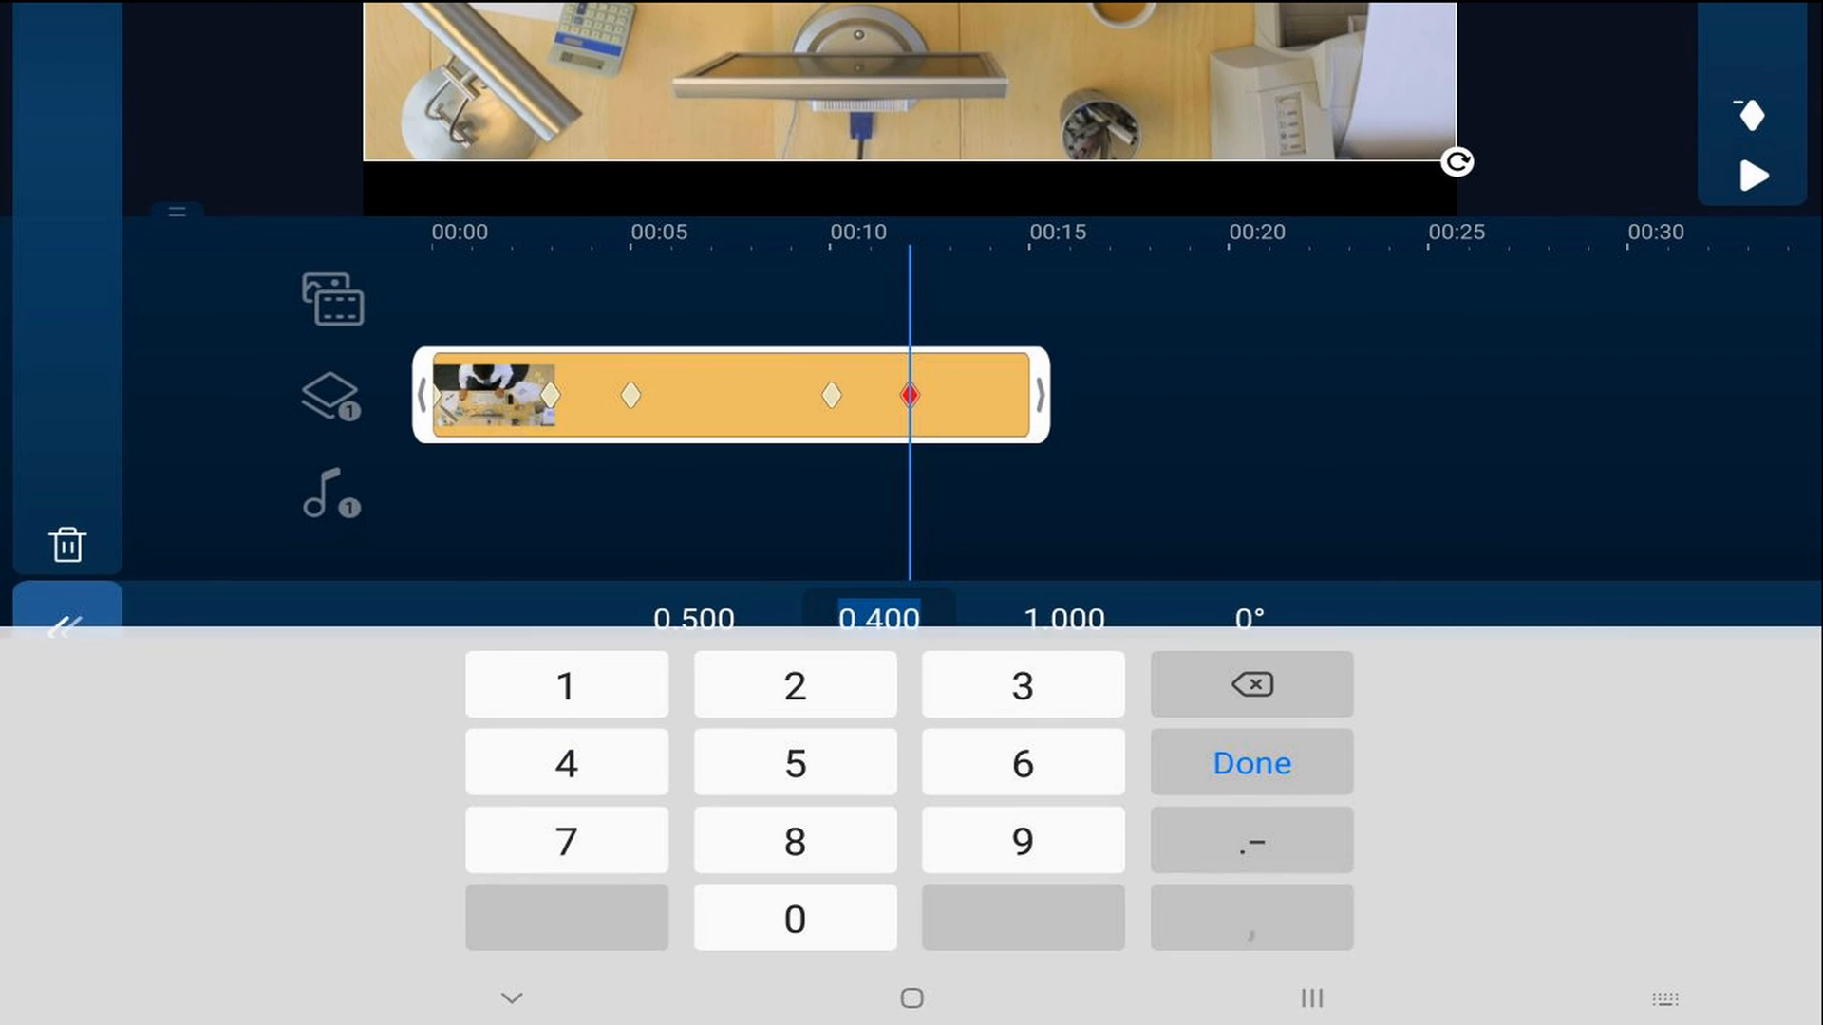
text(0)
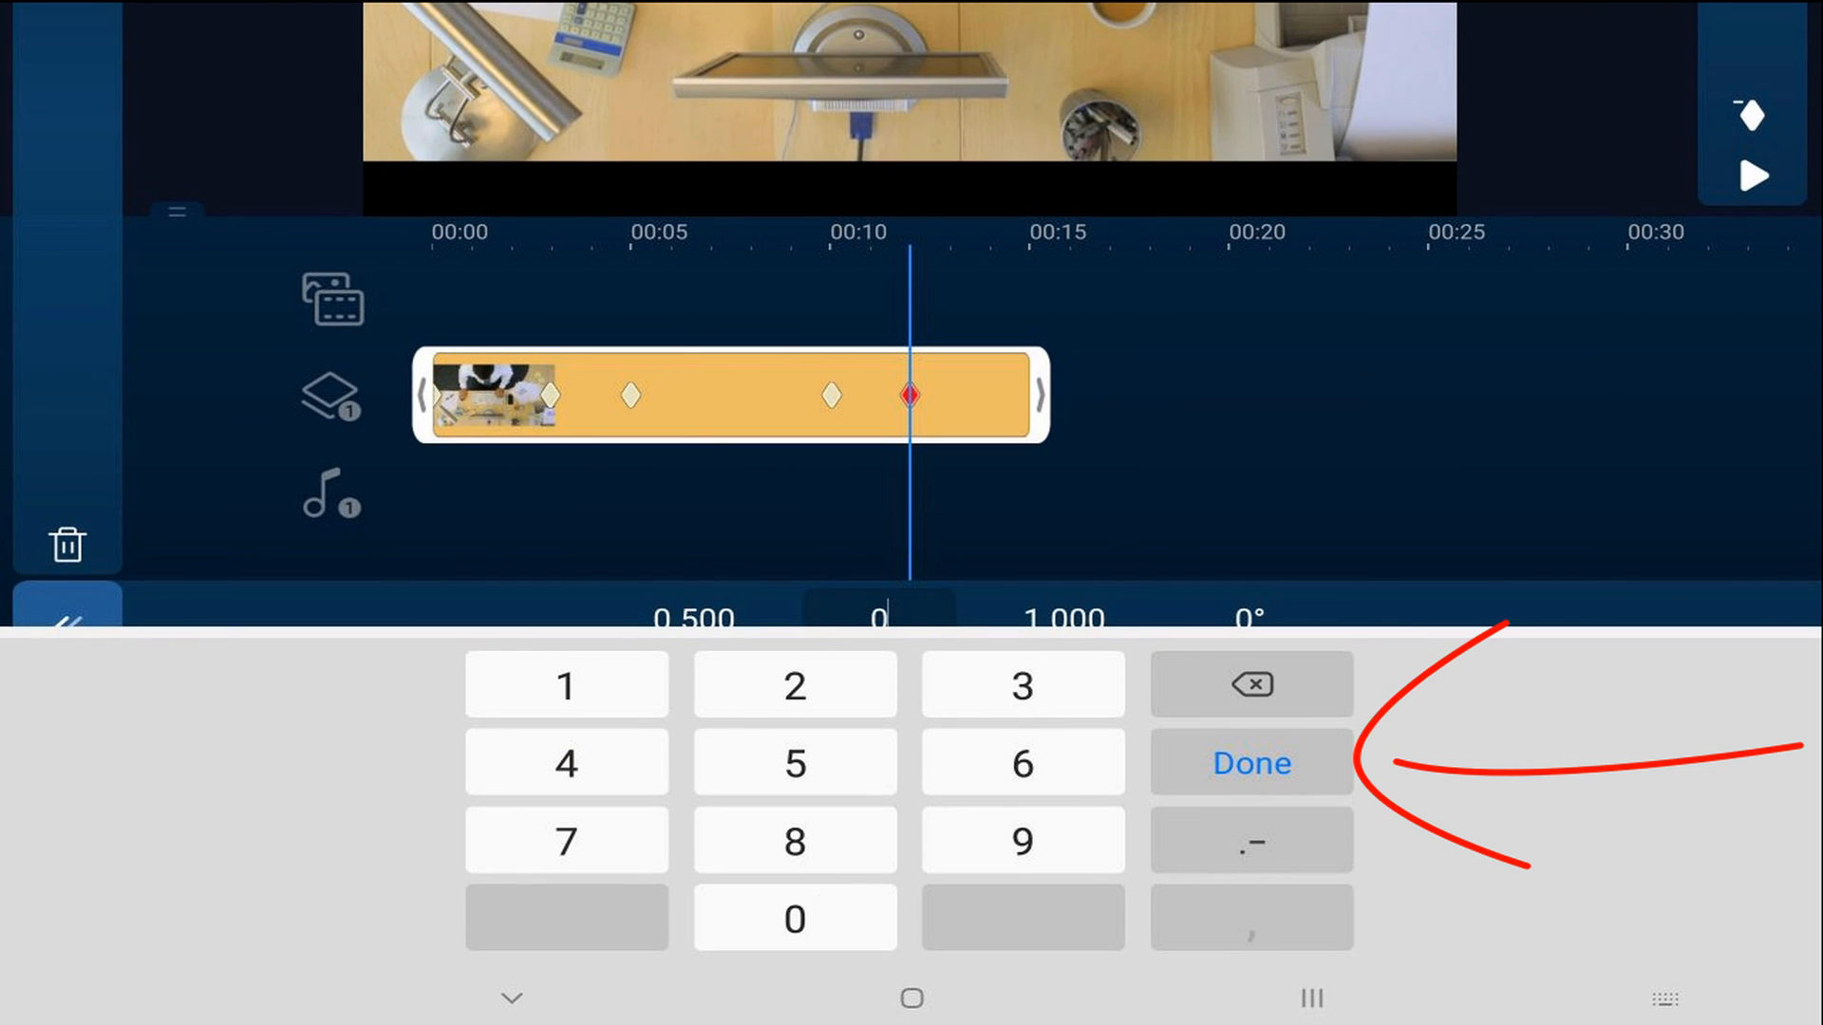
text(.5)
key(Return)
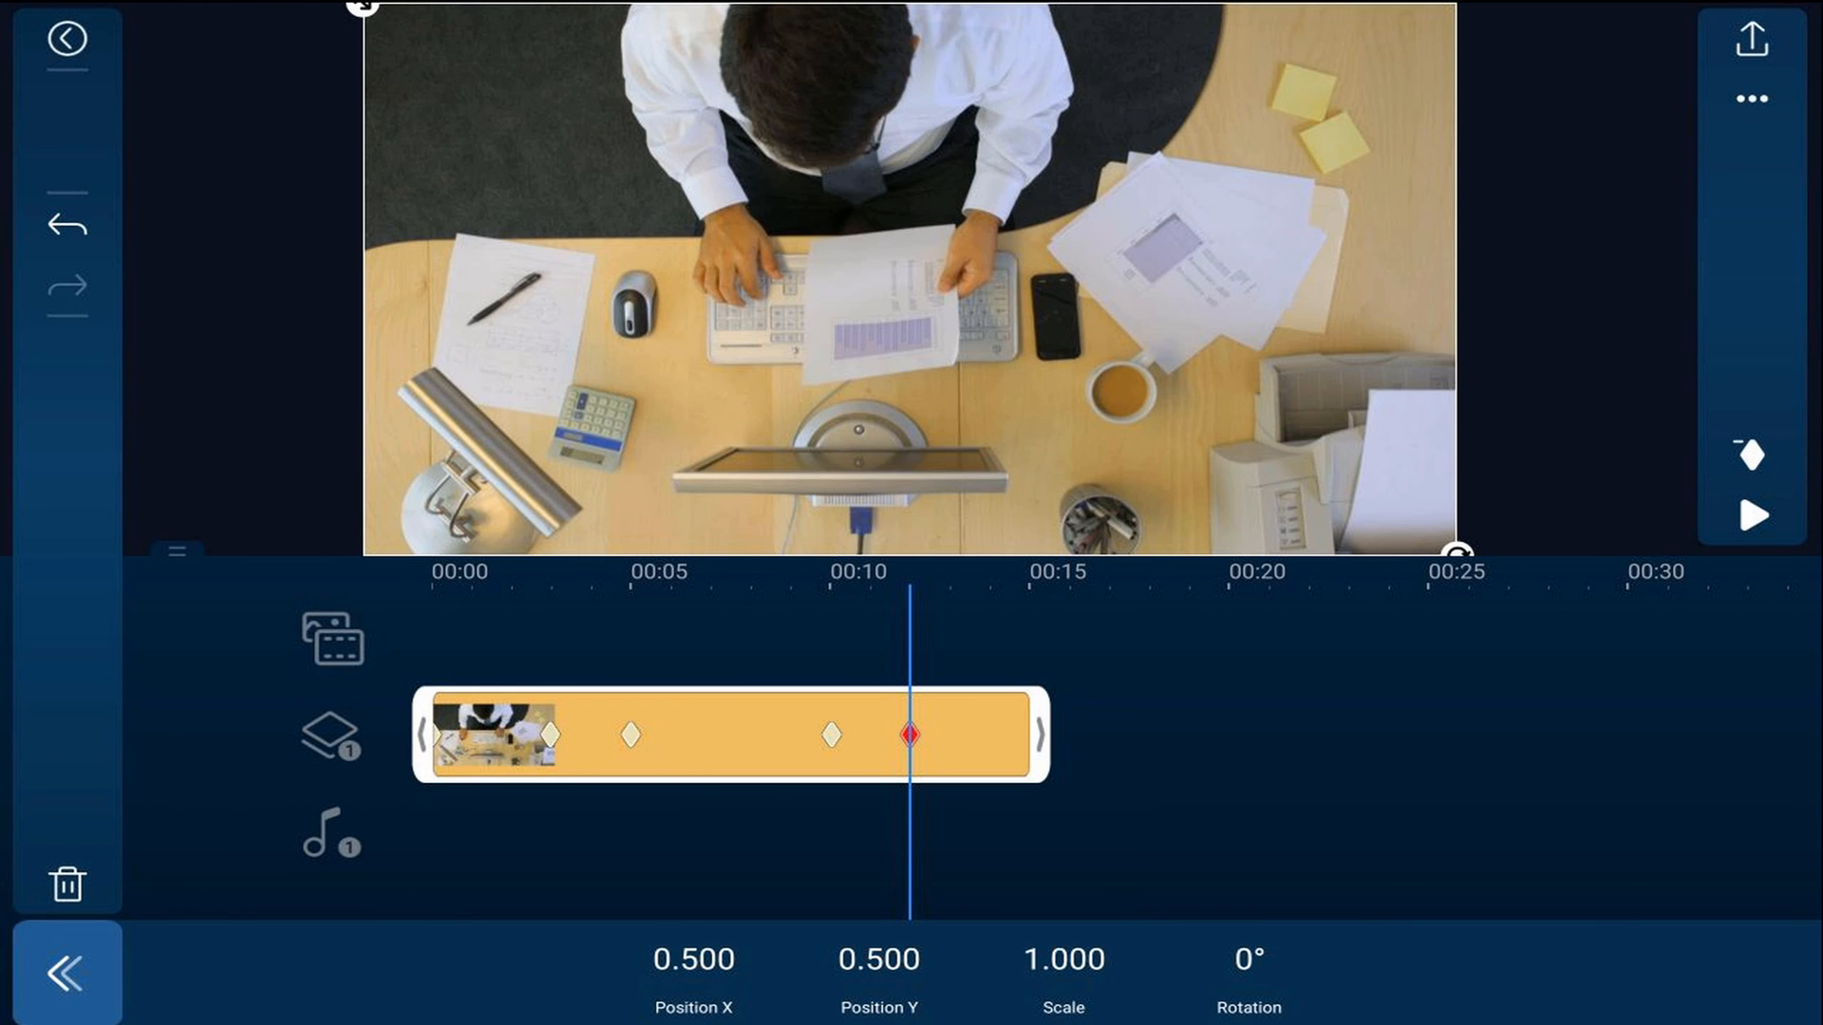
Close the keyframe editor and play the project from the start to check the zoom
click(66, 972)
drag(855, 854, 1339, 855)
click(1753, 515)
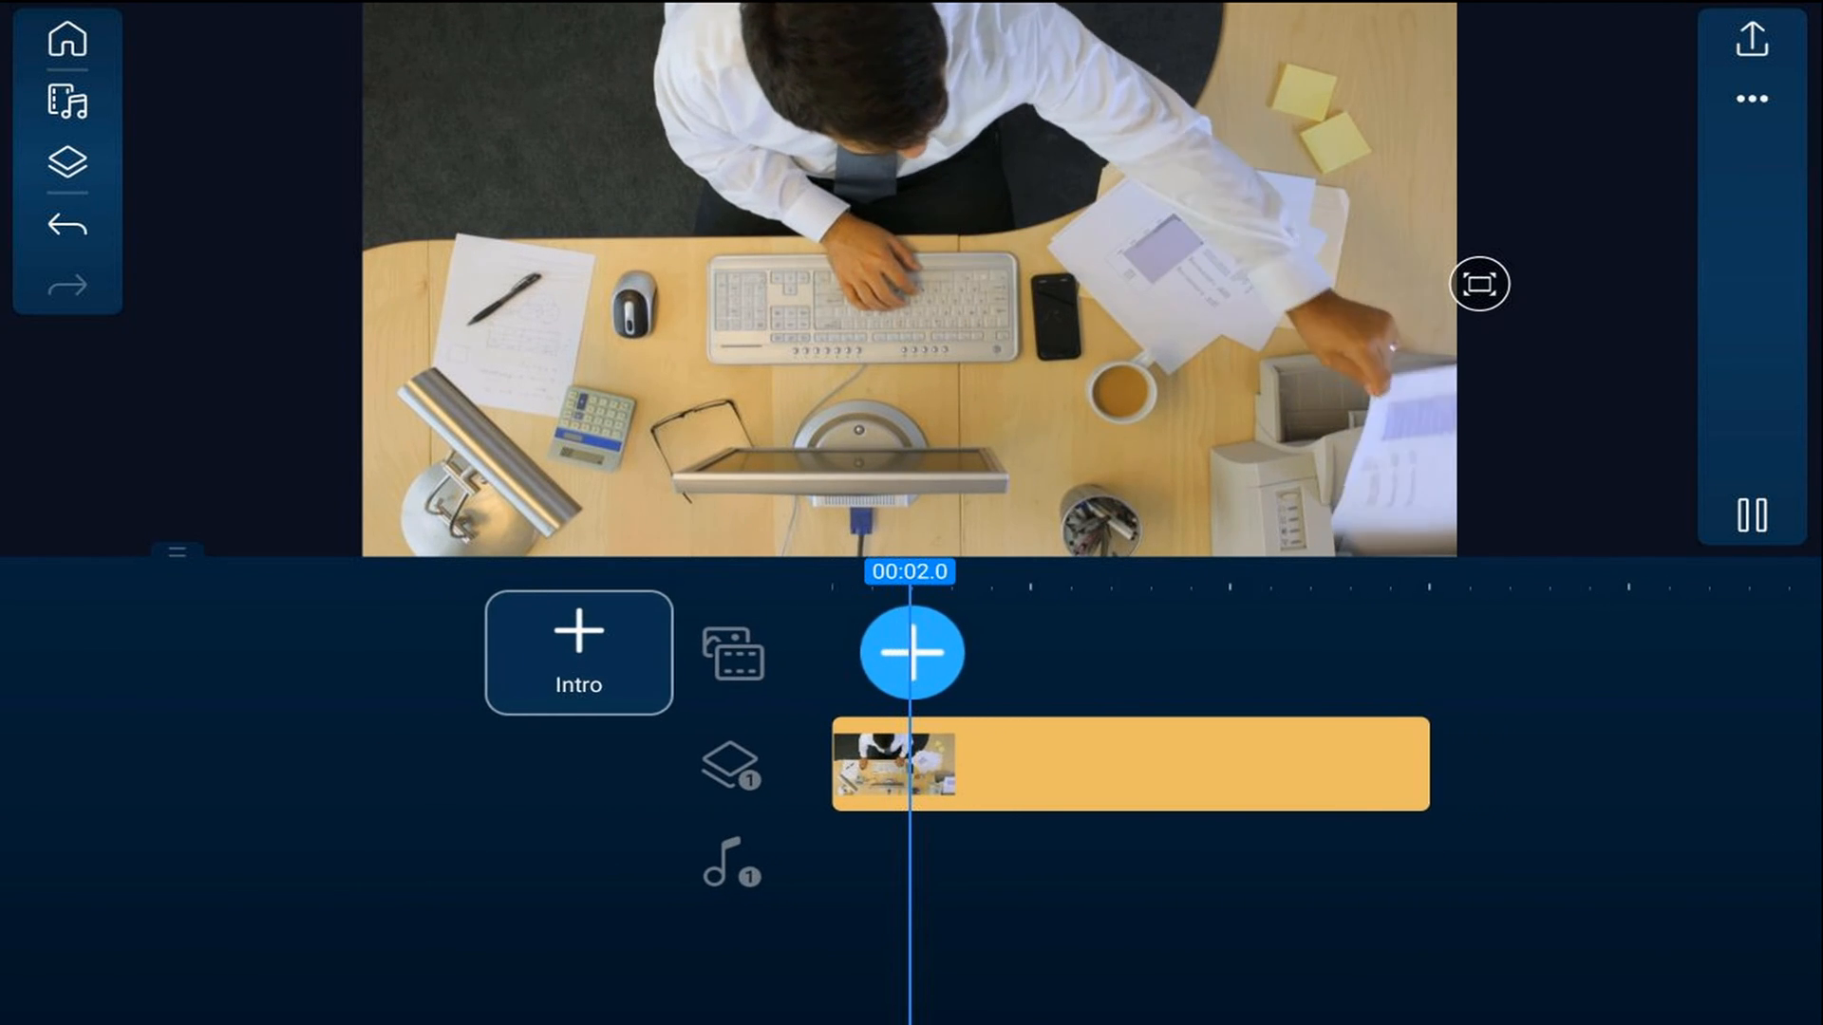